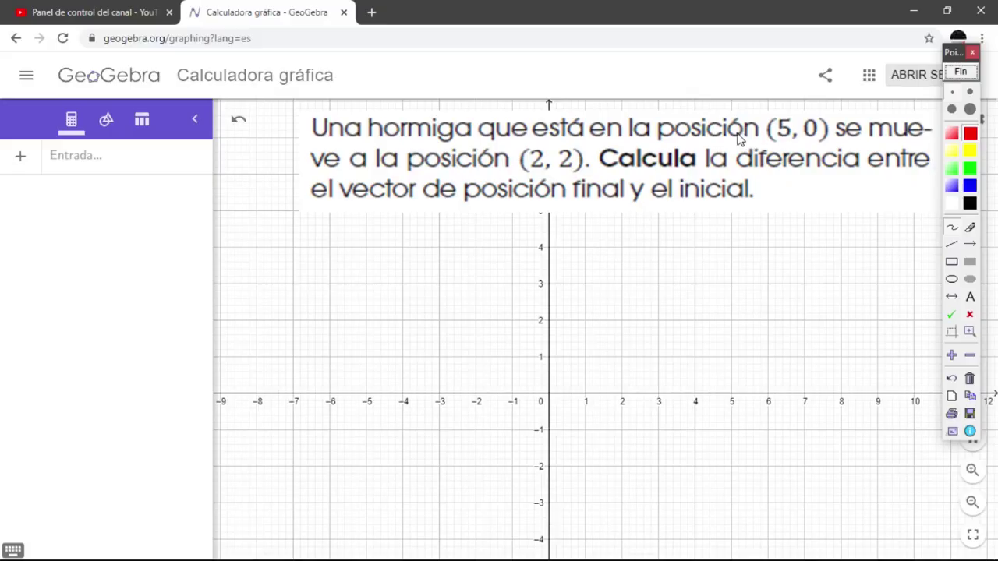
# Underline (5, 0) in the problem statement and mark the point (5, 0) on the axes in red, labelled as vector r0.
pyautogui.moveTo(750, 142); pyautogui.dragTo(826, 143)
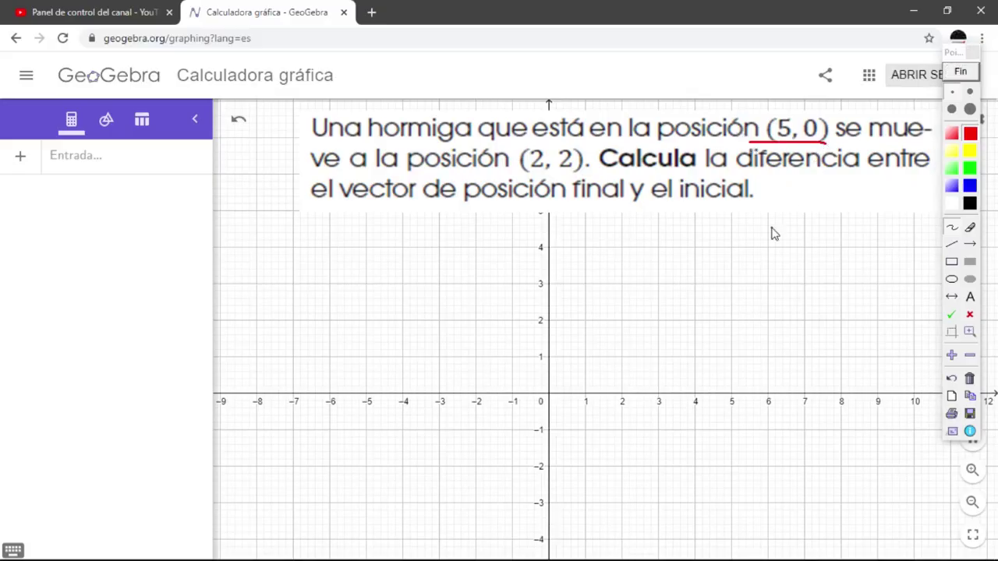
pyautogui.click(734, 394)
pyautogui.moveTo(744, 384)
pyautogui.mouseDown()
pyautogui.moveTo(772, 382)
pyautogui.moveTo(784, 354)
pyautogui.moveTo(778, 364)
pyautogui.mouseUp()
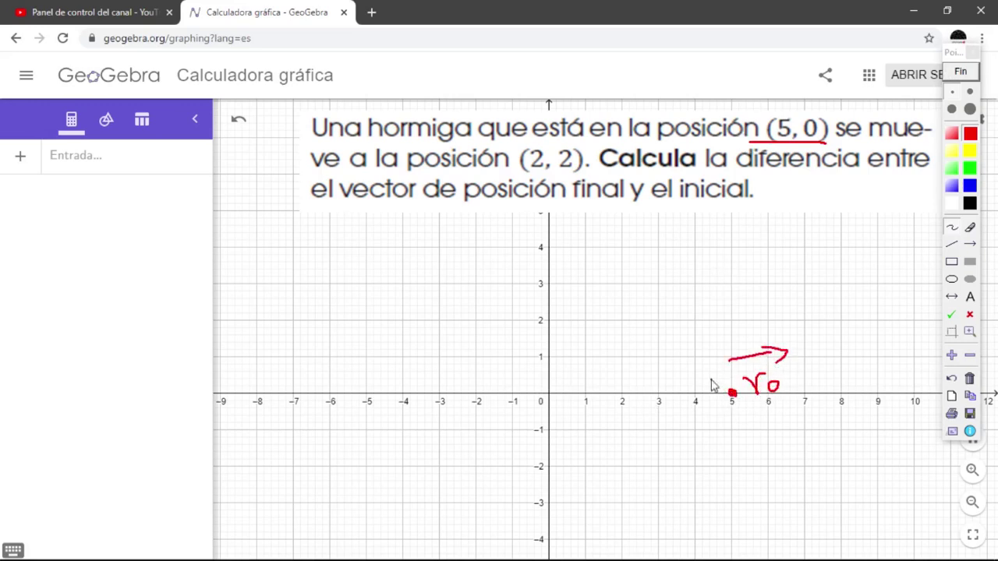
# Draw the ant's red path from (5, 0) to a marked point at (2, 2) and label it as vector rf.
pyautogui.moveTo(733, 394); pyautogui.dragTo(629, 326)
pyautogui.moveTo(605, 285)
pyautogui.mouseDown()
pyautogui.moveTo(614, 296)
pyautogui.moveTo(617, 267)
pyautogui.moveTo(638, 275)
pyautogui.moveTo(632, 296)
pyautogui.moveTo(645, 279)
pyautogui.mouseUp()
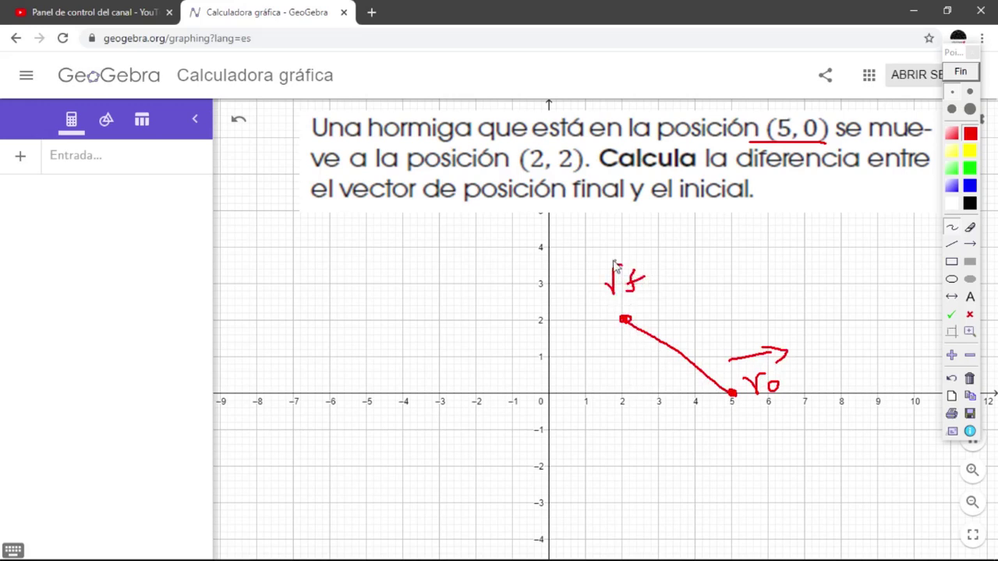
pyautogui.moveTo(601, 256)
pyautogui.mouseDown()
pyautogui.moveTo(644, 248)
pyautogui.moveTo(634, 257)
pyautogui.mouseUp()
# Draw red arrows from the origin to (5, 0) and (2, 2), and label the arrow joining those points as vector Δr.
pyautogui.moveTo(549, 396)
pyautogui.mouseDown()
pyautogui.moveTo(724, 396)
pyautogui.moveTo(710, 400)
pyautogui.moveTo(723, 389)
pyautogui.mouseUp()
pyautogui.moveTo(558, 387)
pyautogui.mouseDown()
pyautogui.moveTo(560, 396)
pyautogui.moveTo(623, 330)
pyautogui.moveTo(615, 336)
pyautogui.mouseUp()
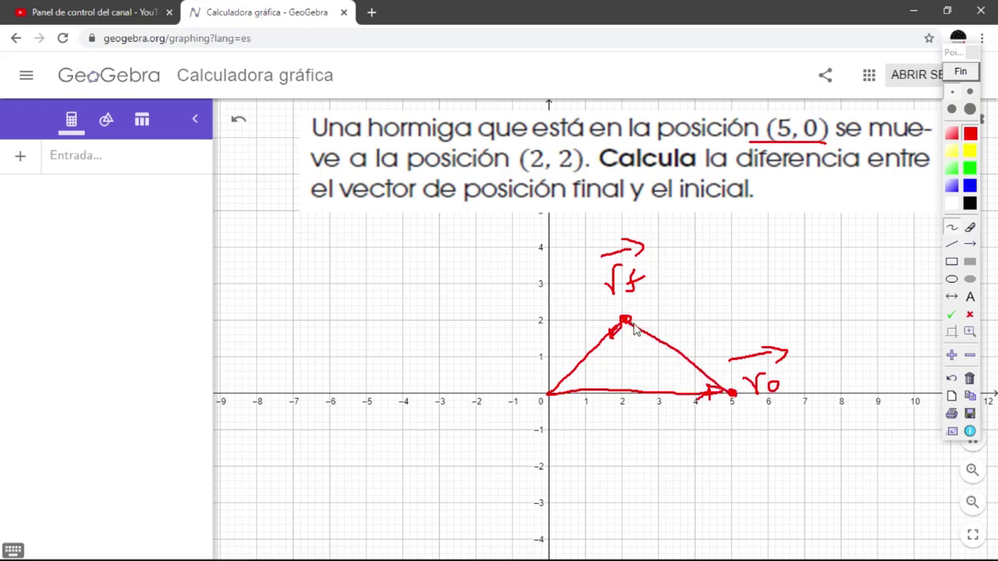
pyautogui.moveTo(634, 324)
pyautogui.mouseDown()
pyautogui.moveTo(641, 333)
pyautogui.moveTo(636, 322)
pyautogui.moveTo(675, 318)
pyautogui.moveTo(680, 341)
pyautogui.moveTo(702, 322)
pyautogui.moveTo(698, 309)
pyautogui.mouseUp()
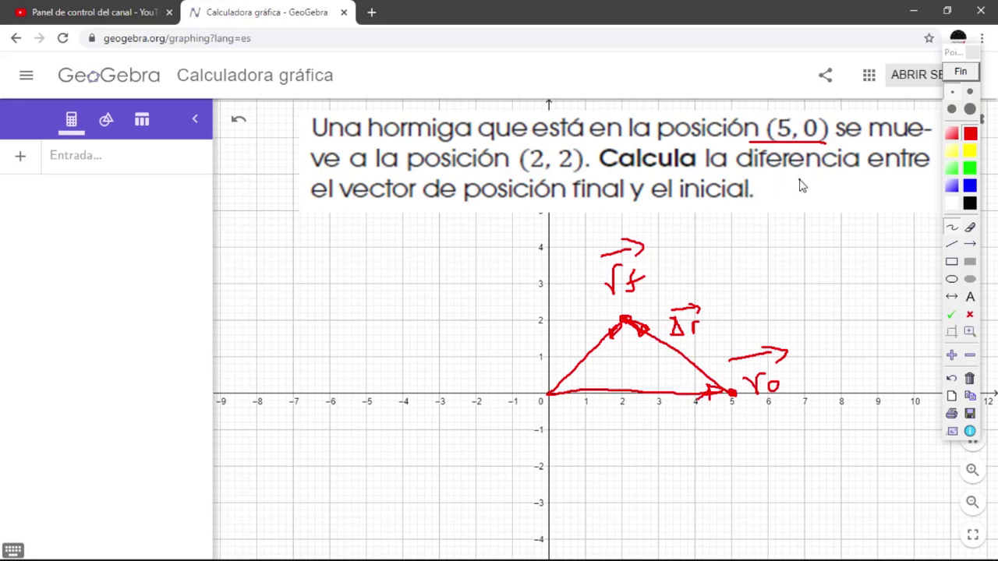
# Underline the requested difference of final and initial positions, and handwrite the vector formula Δr = rf − r0 below the statement.
pyautogui.moveTo(737, 174); pyautogui.dragTo(886, 169)
pyautogui.moveTo(503, 207); pyautogui.dragTo(735, 207)
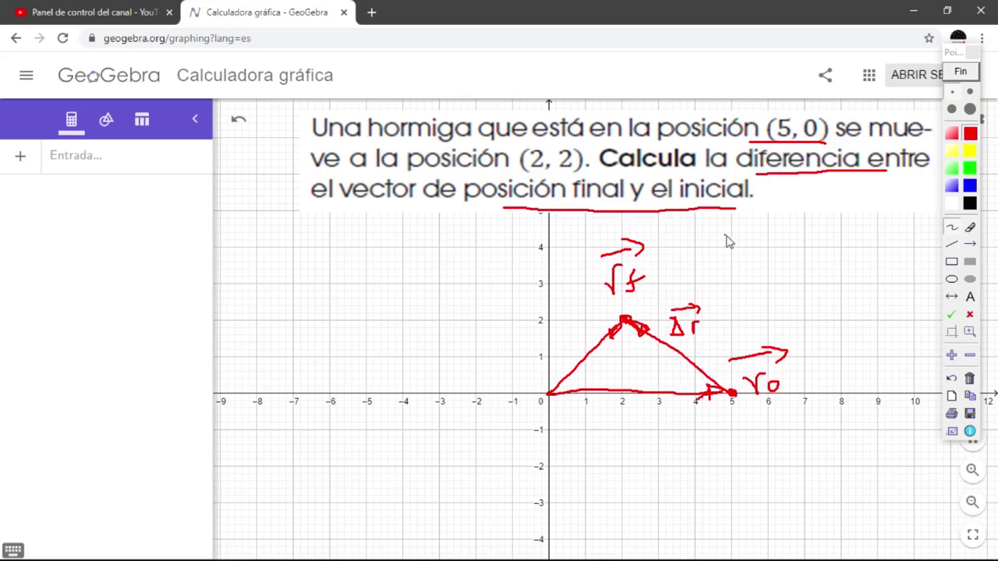
pyautogui.moveTo(288, 234); pyautogui.dragTo(287, 247)
pyautogui.moveTo(280, 284)
pyautogui.mouseDown()
pyautogui.moveTo(291, 238)
pyautogui.moveTo(307, 285)
pyautogui.moveTo(278, 285)
pyautogui.mouseUp()
pyautogui.moveTo(318, 260)
pyautogui.mouseDown()
pyautogui.moveTo(320, 282)
pyautogui.moveTo(329, 254)
pyautogui.moveTo(306, 231)
pyautogui.moveTo(360, 269)
pyautogui.moveTo(388, 246)
pyautogui.moveTo(399, 289)
pyautogui.moveTo(415, 276)
pyautogui.moveTo(460, 275)
pyautogui.moveTo(473, 254)
pyautogui.moveTo(477, 265)
pyautogui.moveTo(477, 243)
pyautogui.mouseUp()
pyautogui.moveTo(363, 232); pyautogui.dragTo(390, 239)
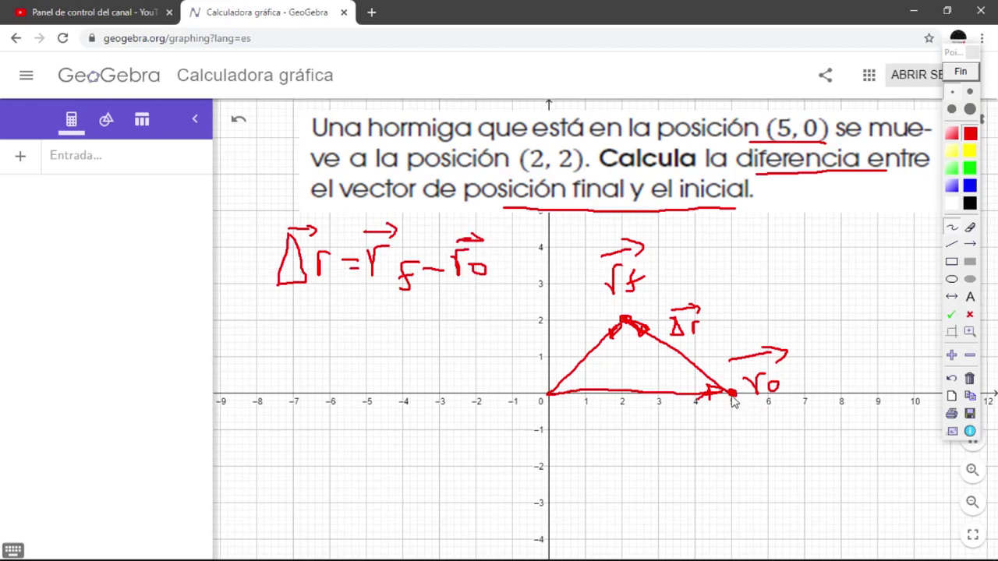
# Write a yellow equals sign and a blue (-3, 2) beside the Δr label, and close the annotation session.
pyautogui.click(952, 153)
pyautogui.moveTo(706, 324); pyautogui.dragTo(719, 324)
pyautogui.moveTo(705, 328); pyautogui.dragTo(721, 328)
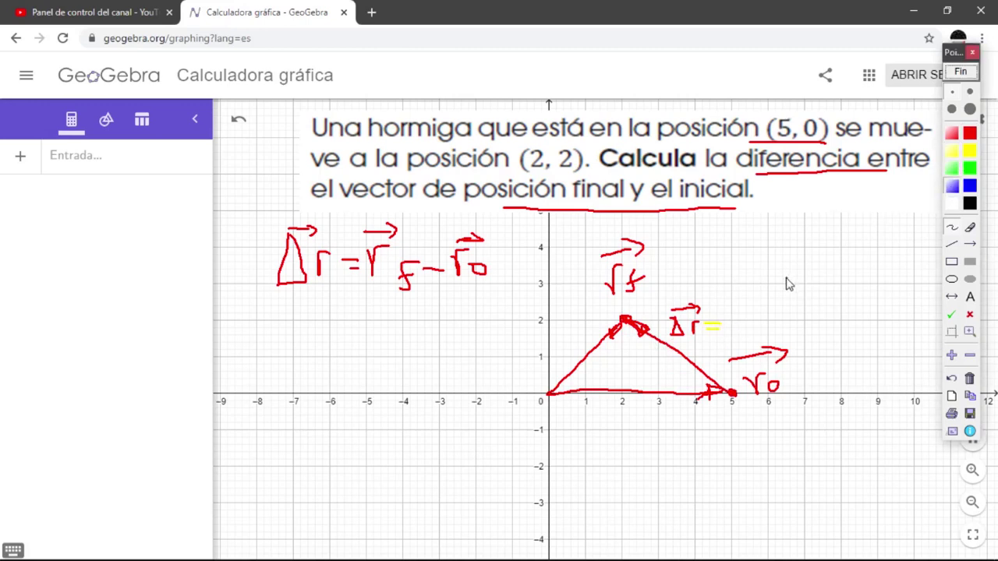
pyautogui.moveTo(747, 298)
pyautogui.mouseDown()
pyautogui.moveTo(735, 334)
pyautogui.moveTo(754, 317)
pyautogui.moveTo(798, 337)
pyautogui.mouseUp()
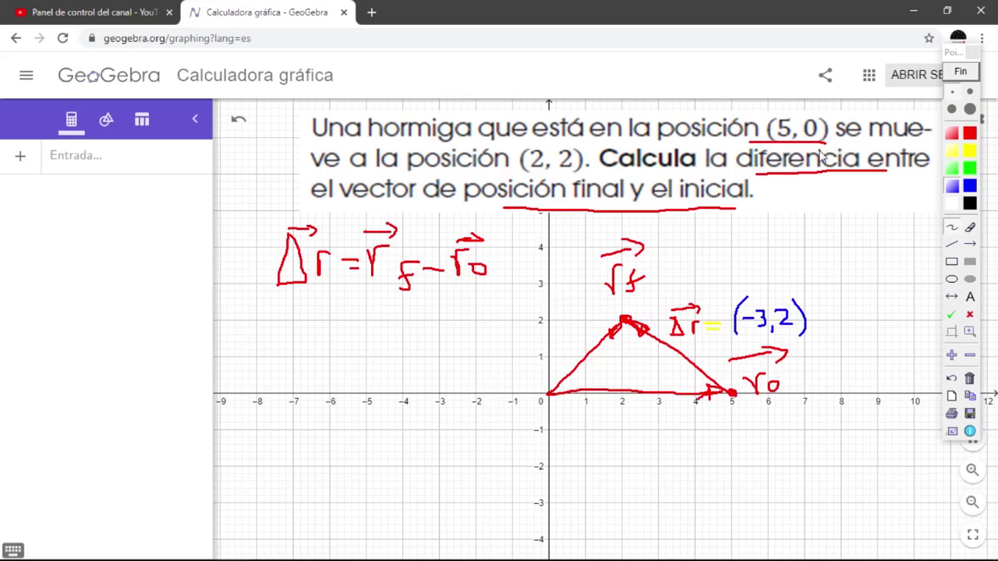
pyautogui.click(960, 71)
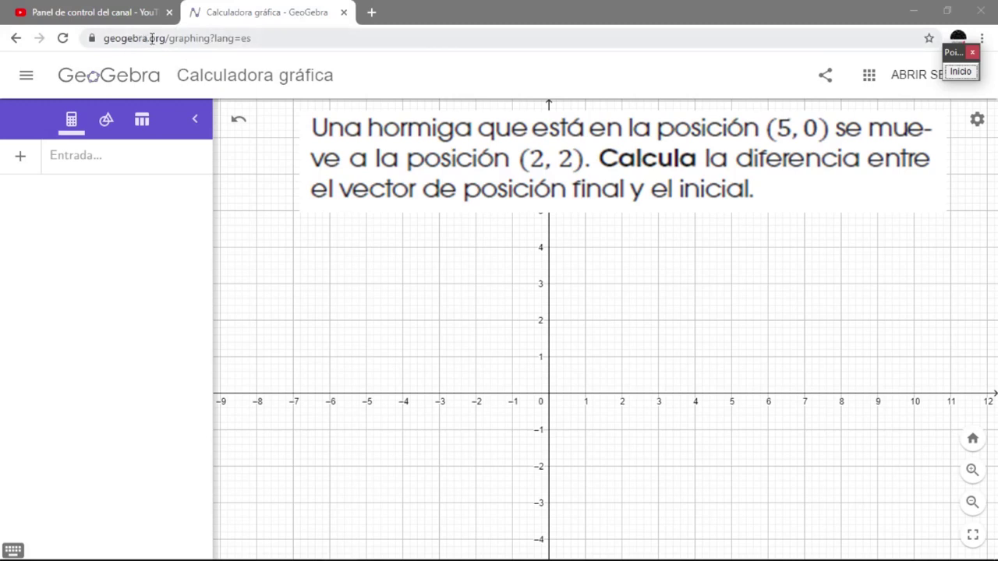
pyautogui.moveTo(153, 38); pyautogui.dragTo(275, 47)
pyautogui.write('ogebra.o')
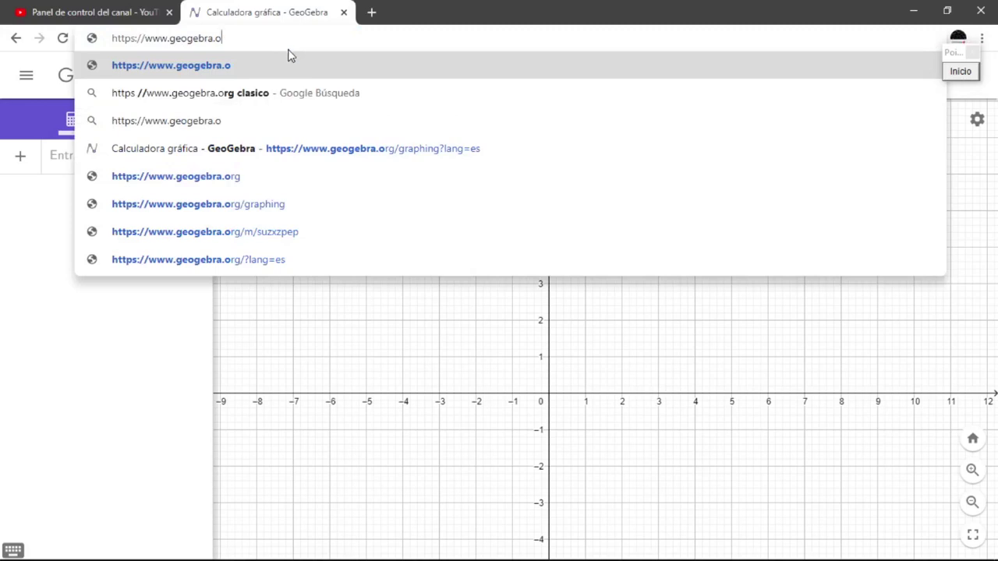
pyautogui.click(162, 357)
pyautogui.click(223, 39)
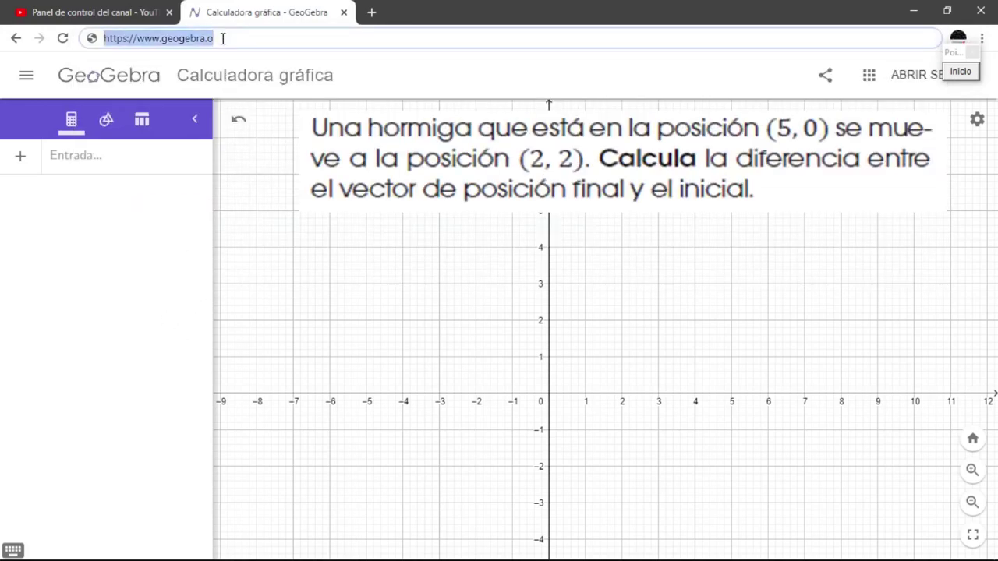
pyautogui.click(223, 39)
pyautogui.press('BackSpace')
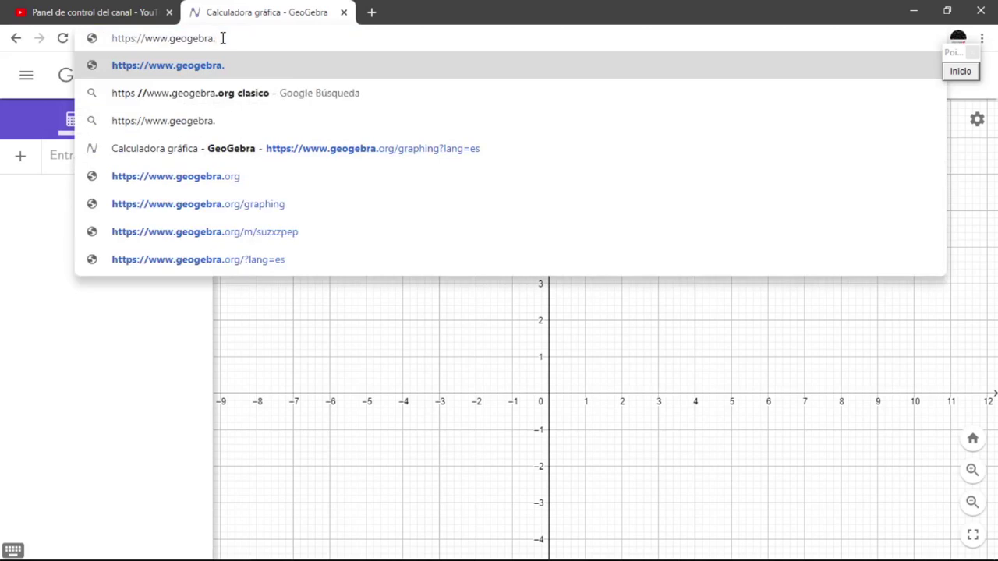
pyautogui.click(148, 312)
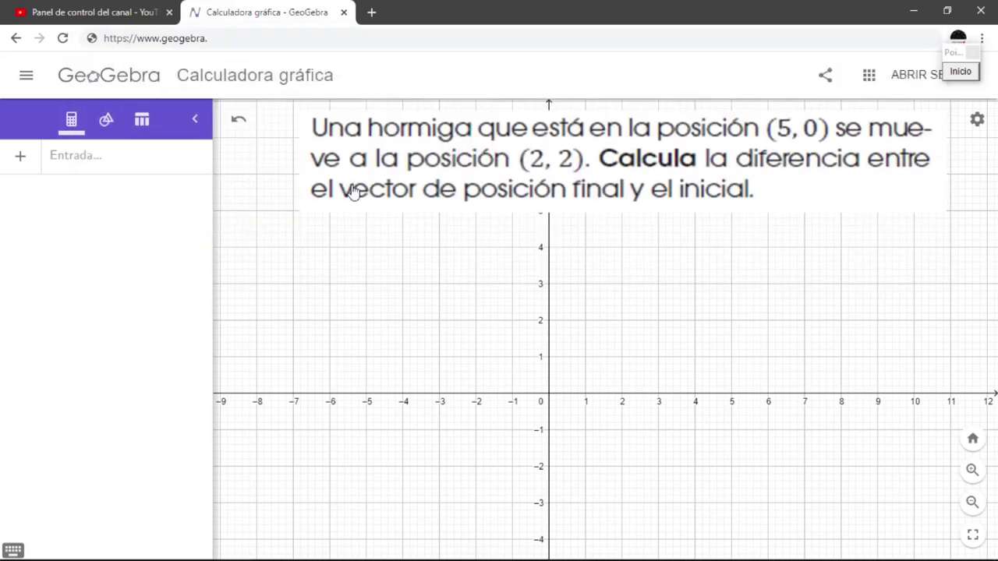
# Create the ant's initial position as the point Ri = (5, 0).
pyautogui.moveTo(631, 288)
pyautogui.mouseDown()
pyautogui.moveTo(613, 290)
pyautogui.moveTo(622, 285)
pyautogui.mouseUp()
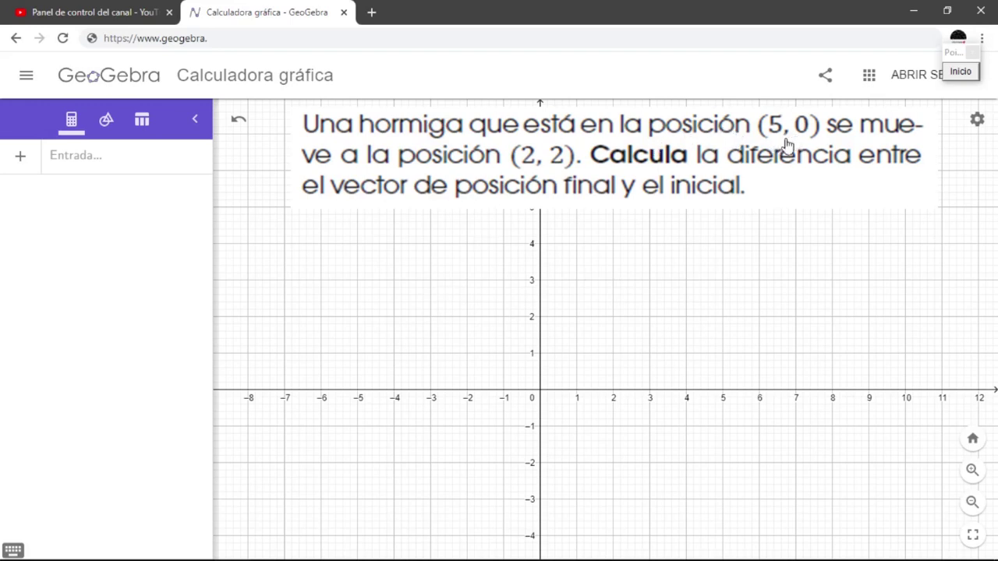
pyautogui.click(128, 158)
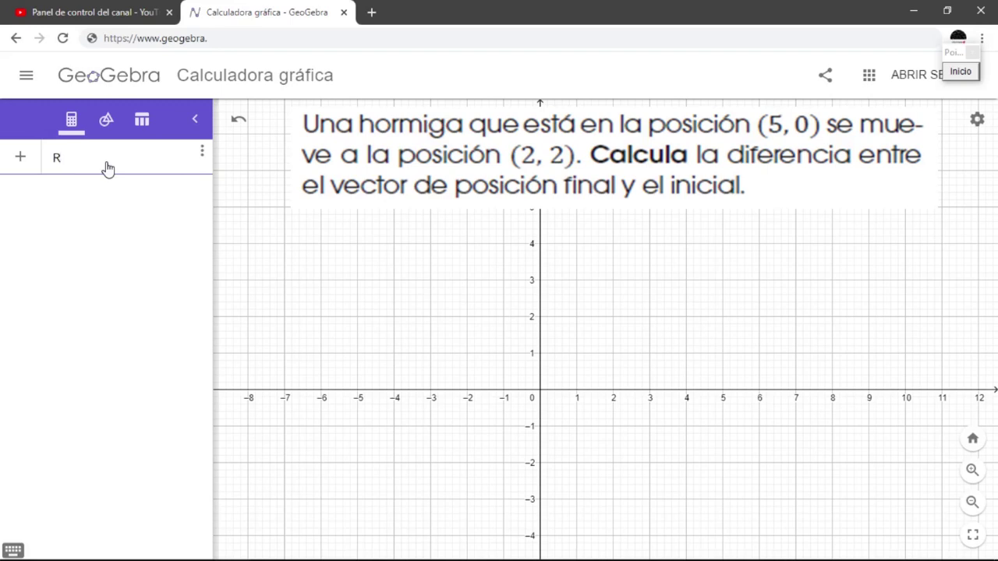
pyautogui.write('= (')
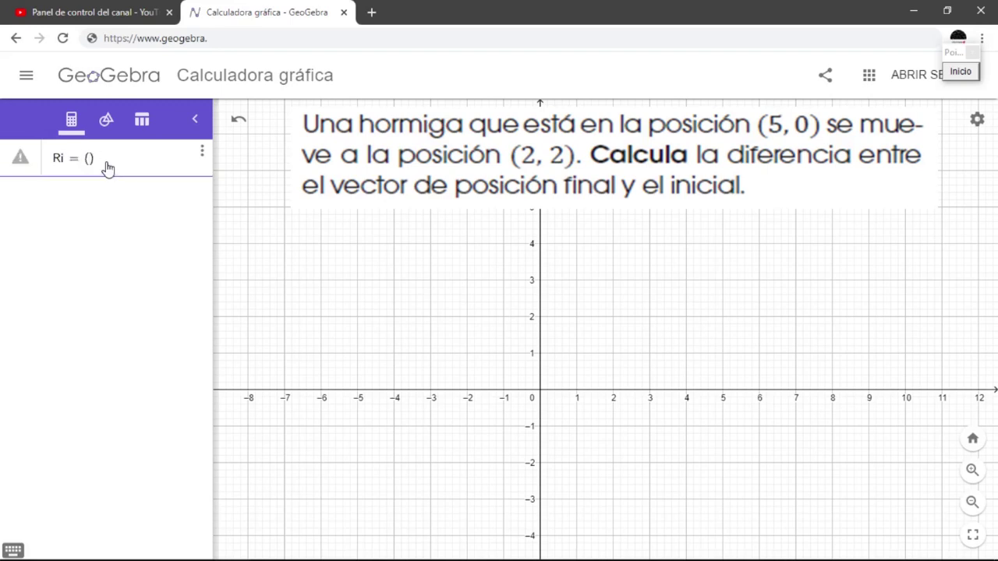
pyautogui.write('5, 0')
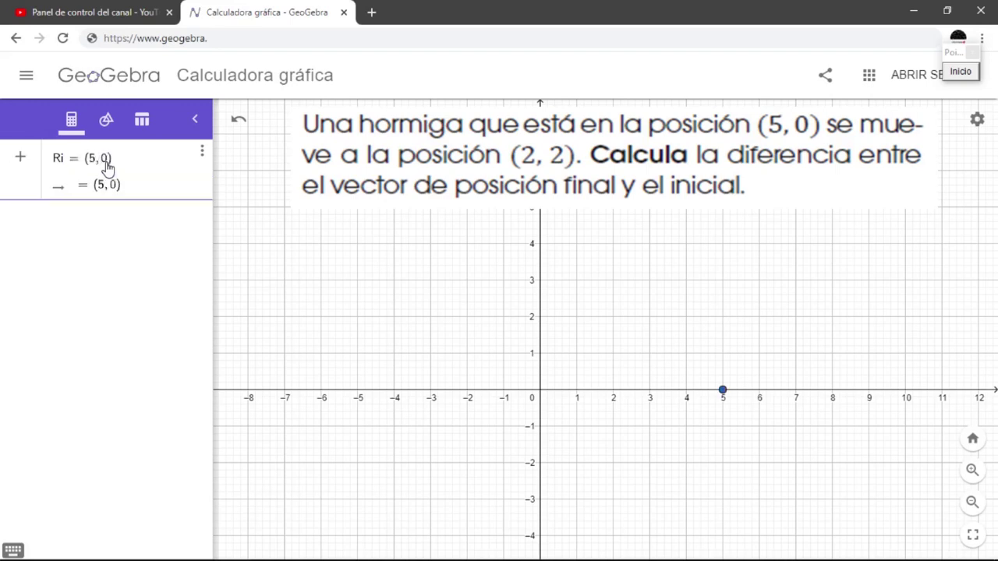
pyautogui.press('Return')
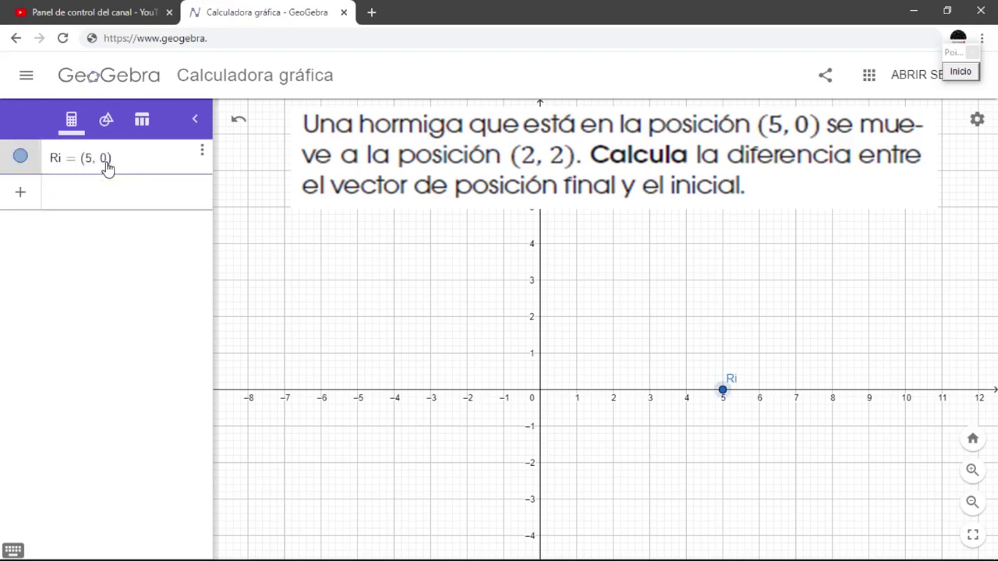
pyautogui.click(722, 390)
# Create the initial position vector ri = (5, 0) from the origin, using a lowercase name.
pyautogui.click(107, 195)
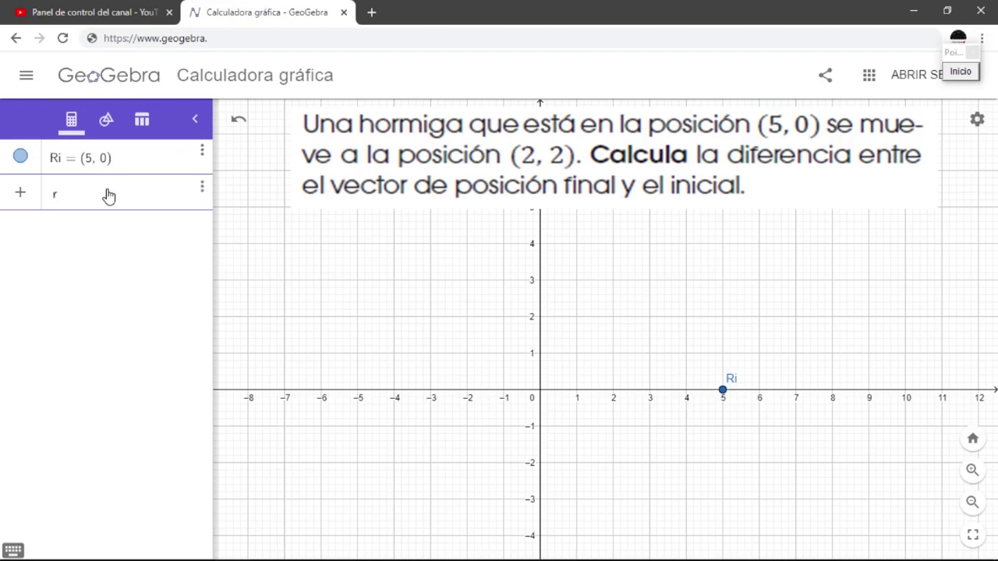
pyautogui.write('ri=(')
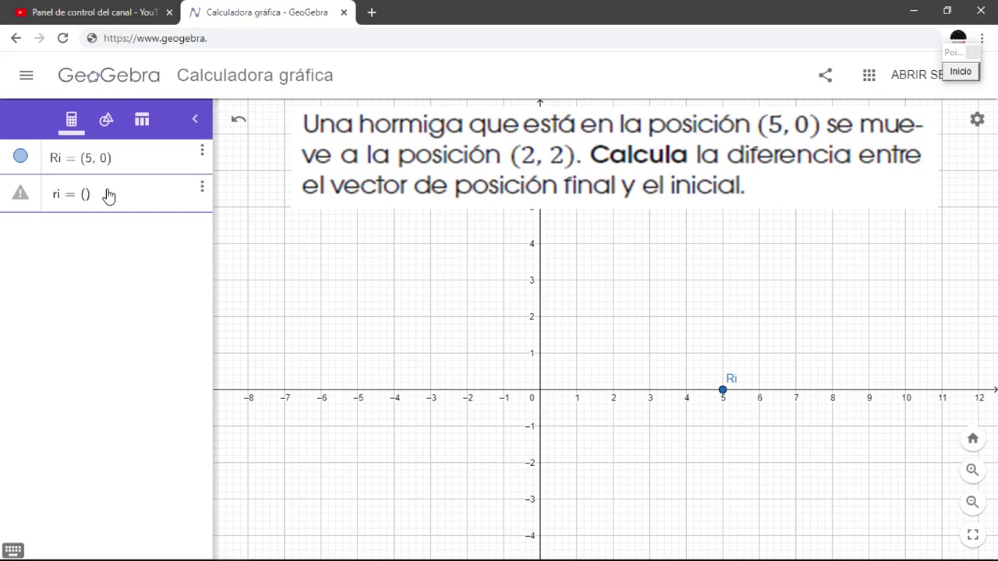
pyautogui.write('5,0')
pyautogui.press('Return')
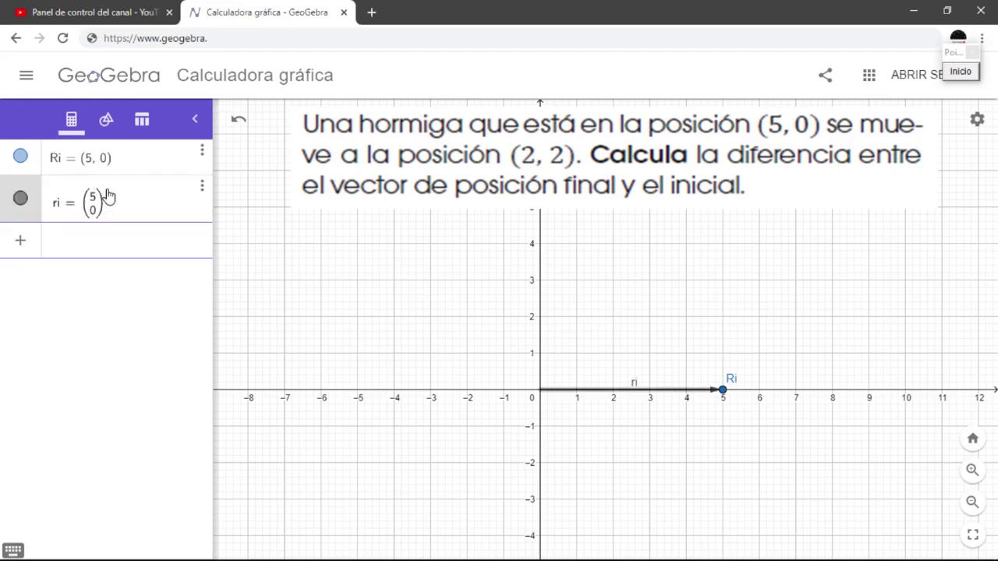
# Move the label of vector ri along the vector, closer to point Ri.
pyautogui.click(636, 390)
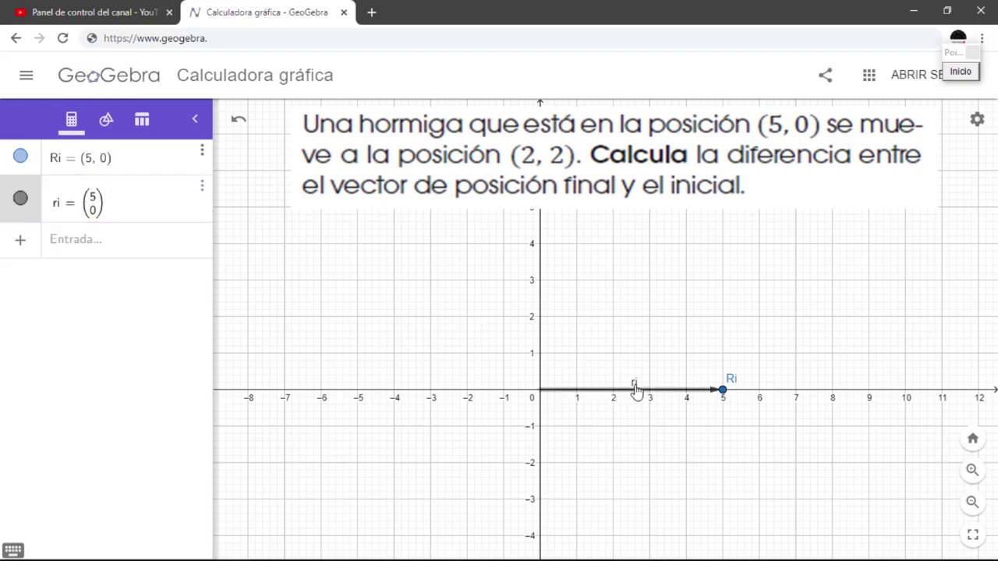
pyautogui.moveTo(637, 390); pyautogui.dragTo(678, 384)
pyautogui.click(646, 440)
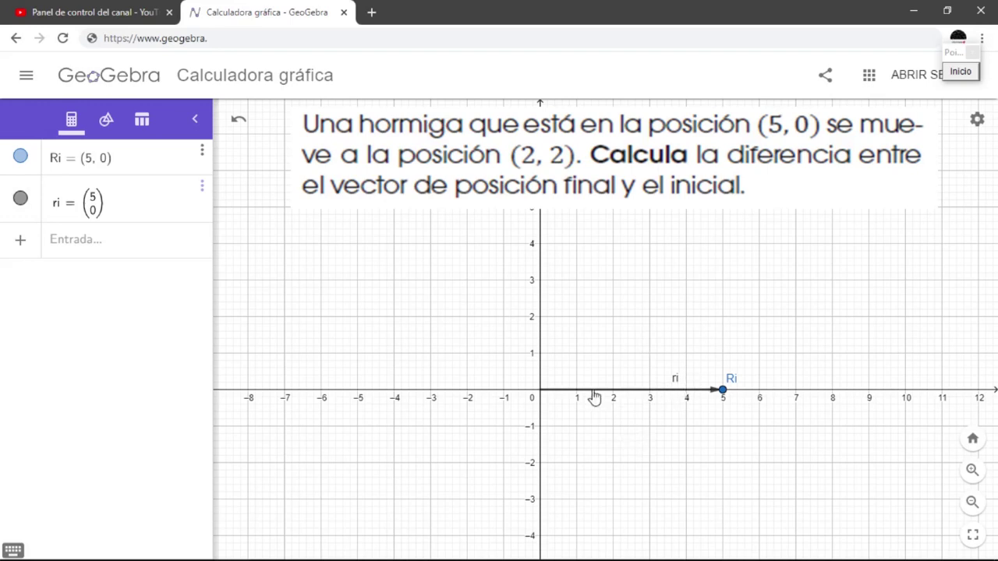
# Recolour vector ri blue, and undo the recent changes to the vector's colour, label and position.
pyautogui.click(626, 392)
pyautogui.click(663, 361)
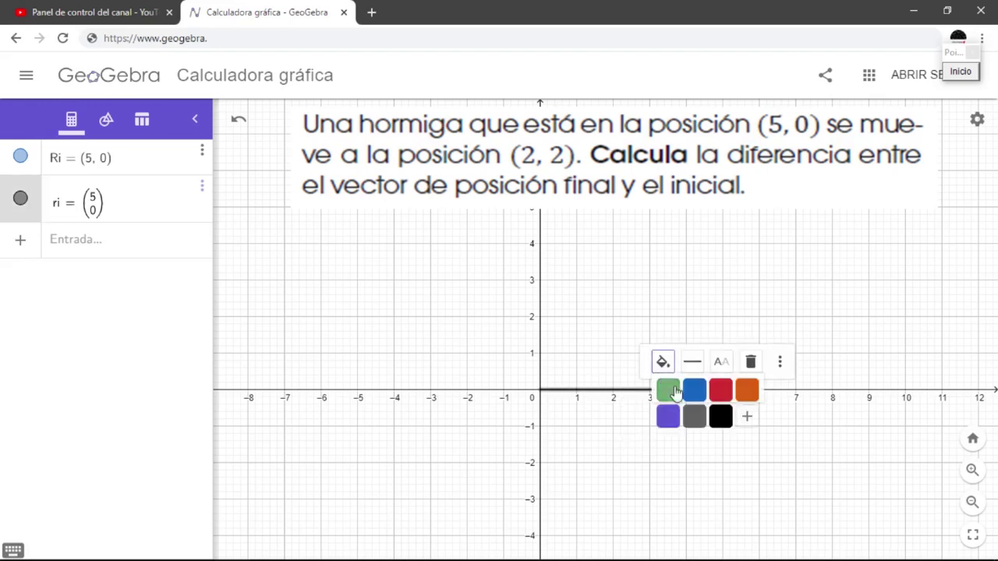
pyautogui.click(693, 393)
pyautogui.click(610, 421)
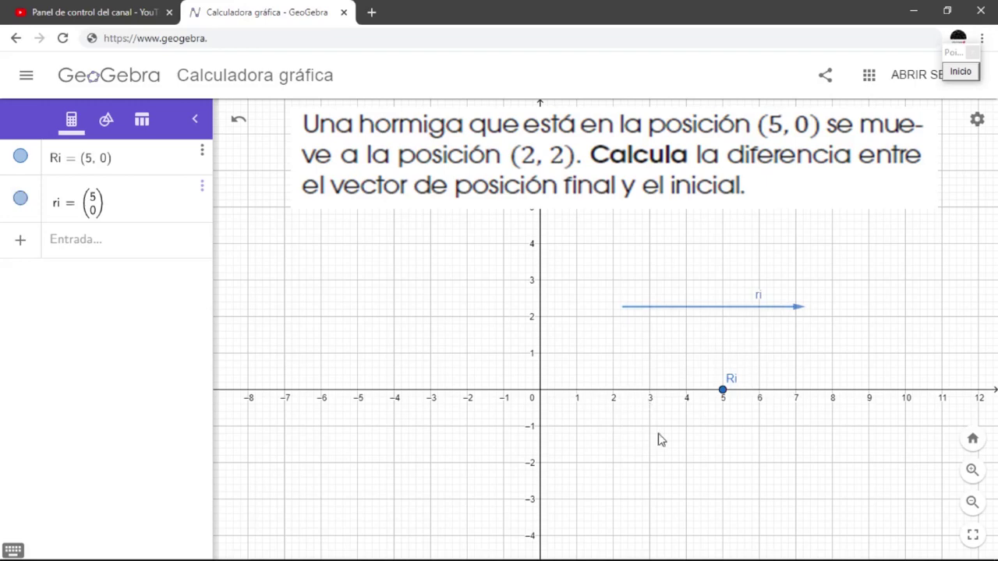
pyautogui.hotkey('ctrl', 'z')
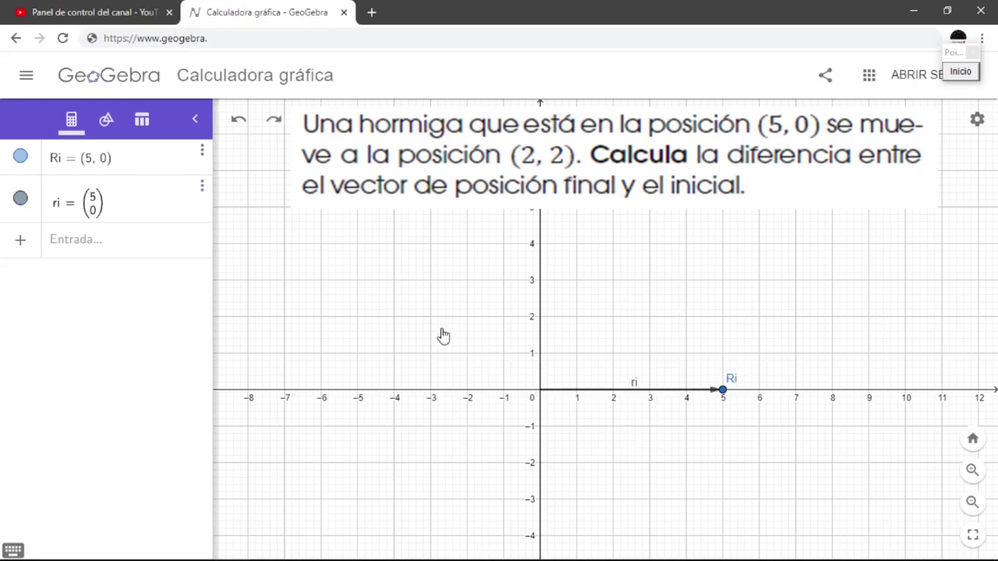
# Create the ant's final position as the point Rf = (2, 2).
pyautogui.moveTo(443, 335); pyautogui.dragTo(419, 356)
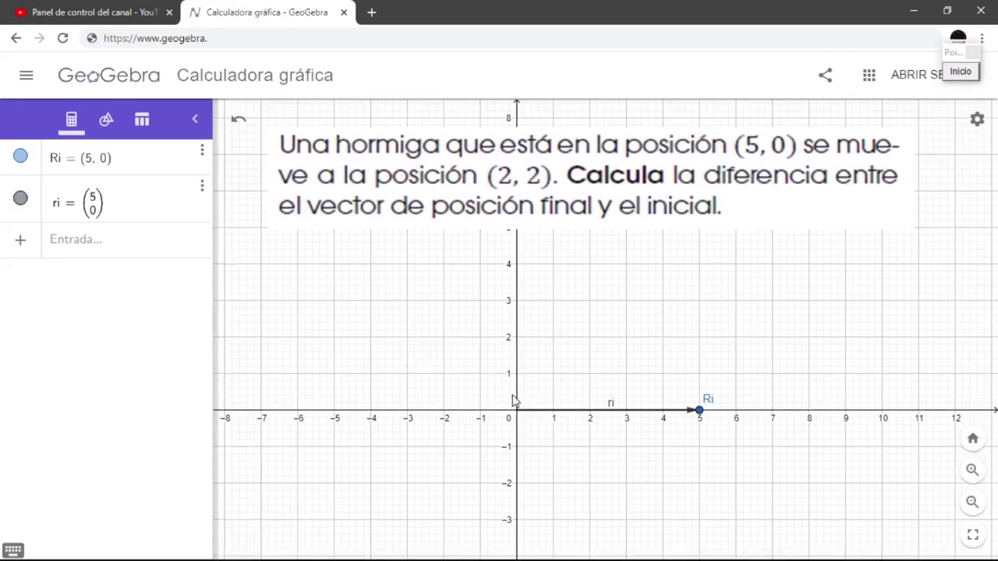
pyautogui.click(157, 252)
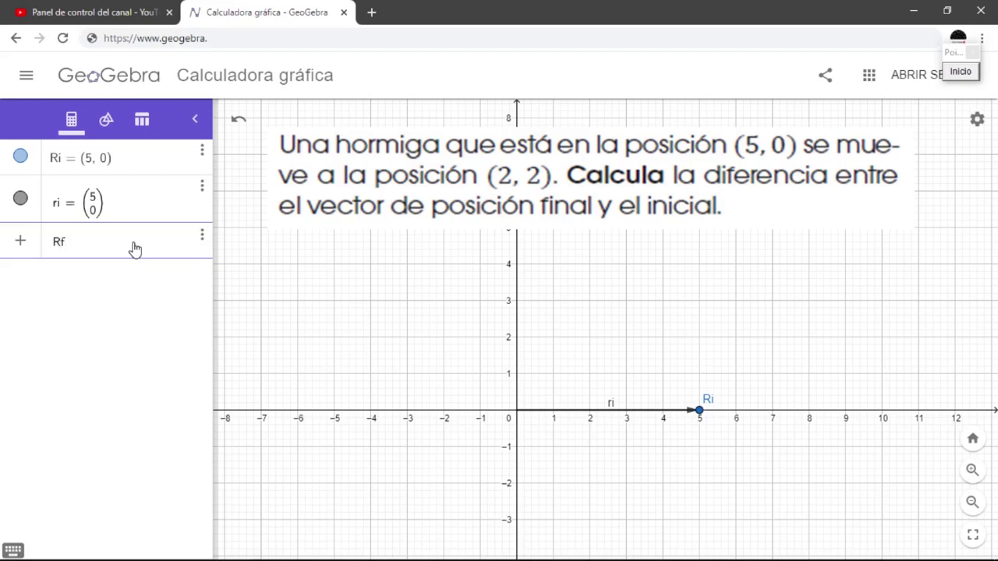
pyautogui.write('= (')
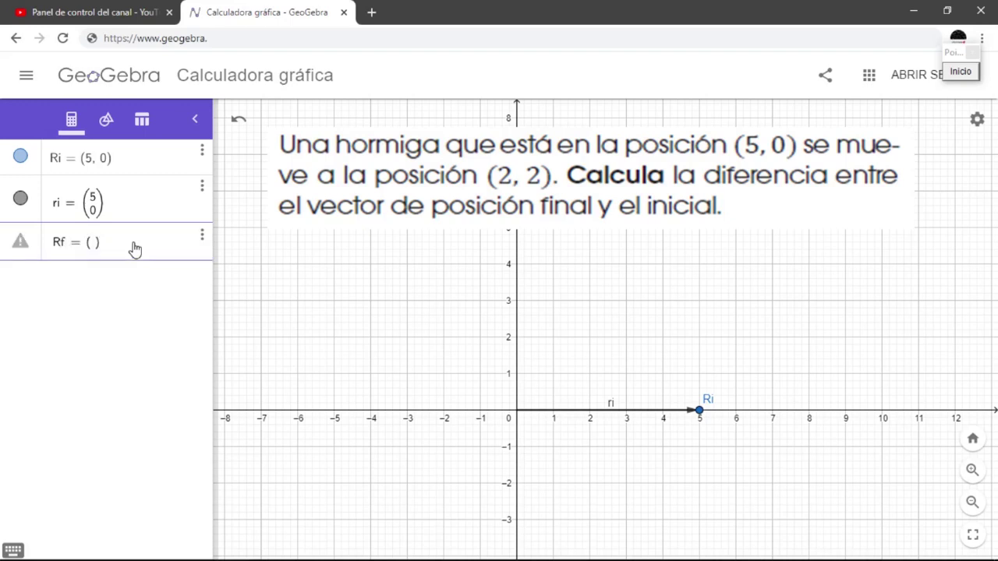
pyautogui.write('2, 2')
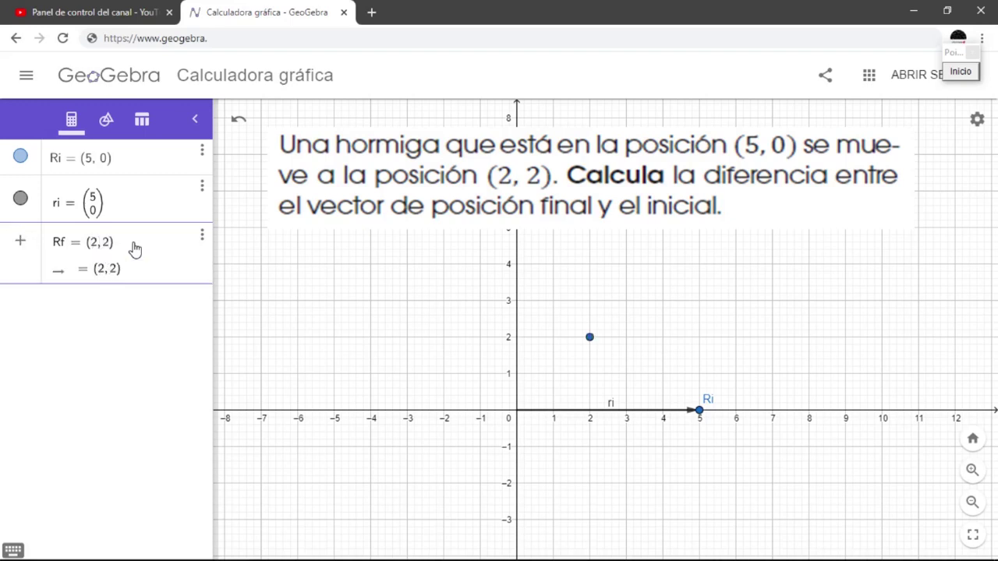
pyautogui.press('Return')
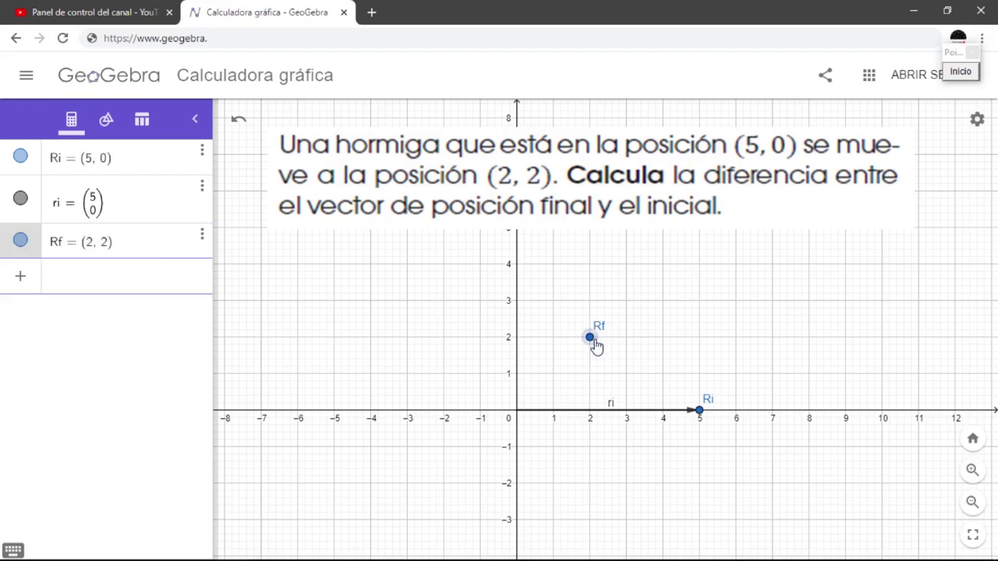
# Create the final position vector rf = (2, 2) from the origin, using a lowercase name.
pyautogui.click(117, 280)
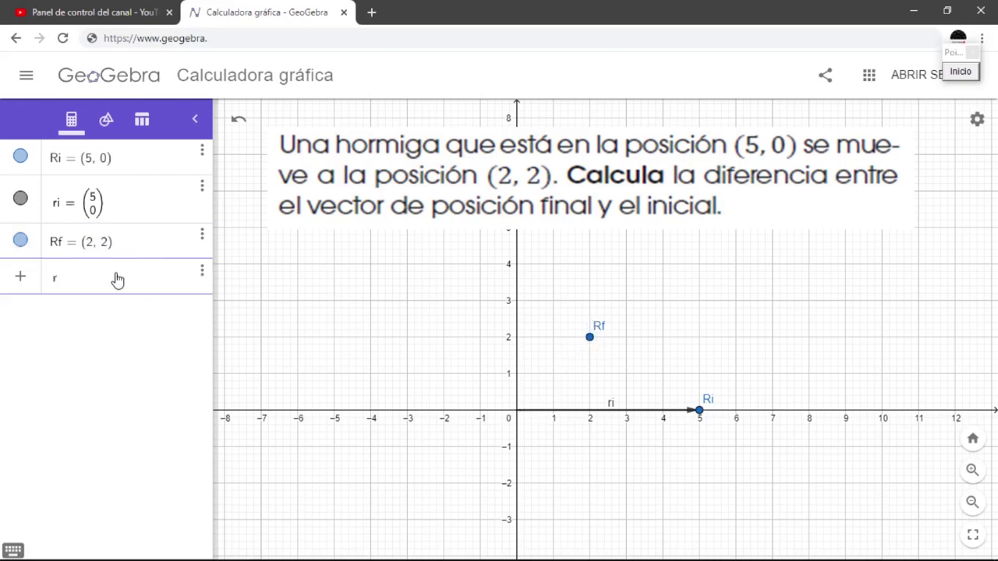
pyautogui.write('rf=()2,2')
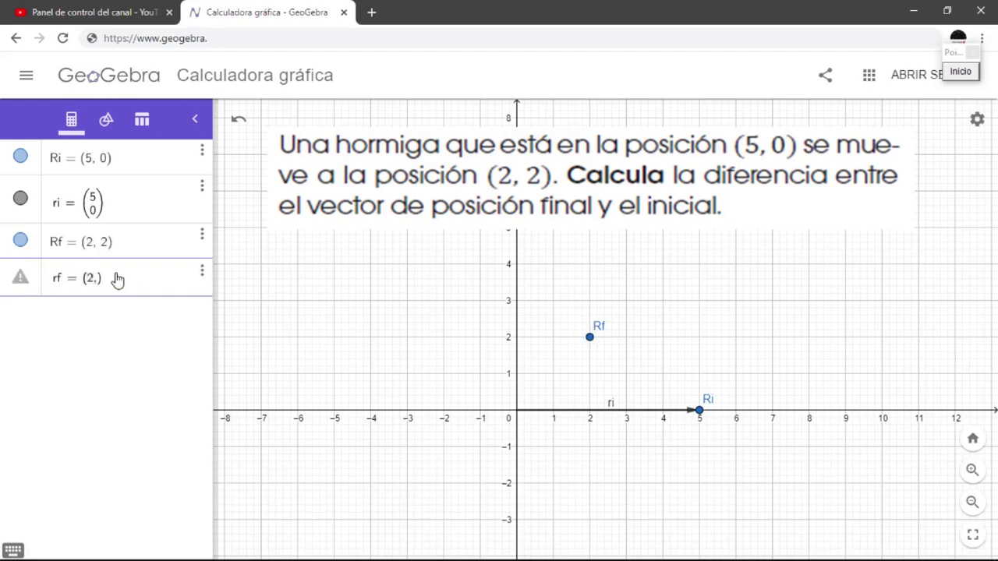
pyautogui.press('Return')
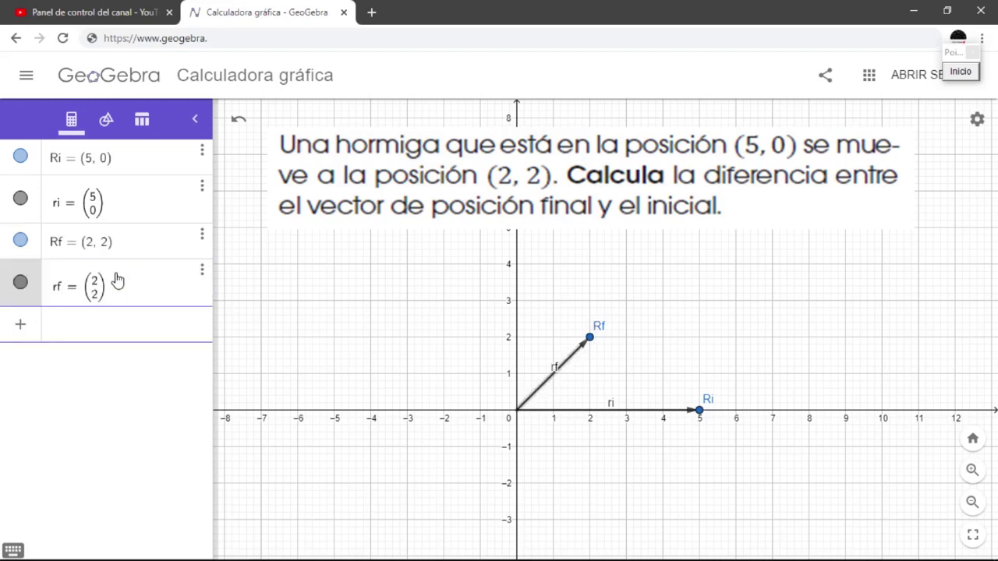
# Recolour the final position vector rf orange (#FF9900).
pyautogui.click(202, 274)
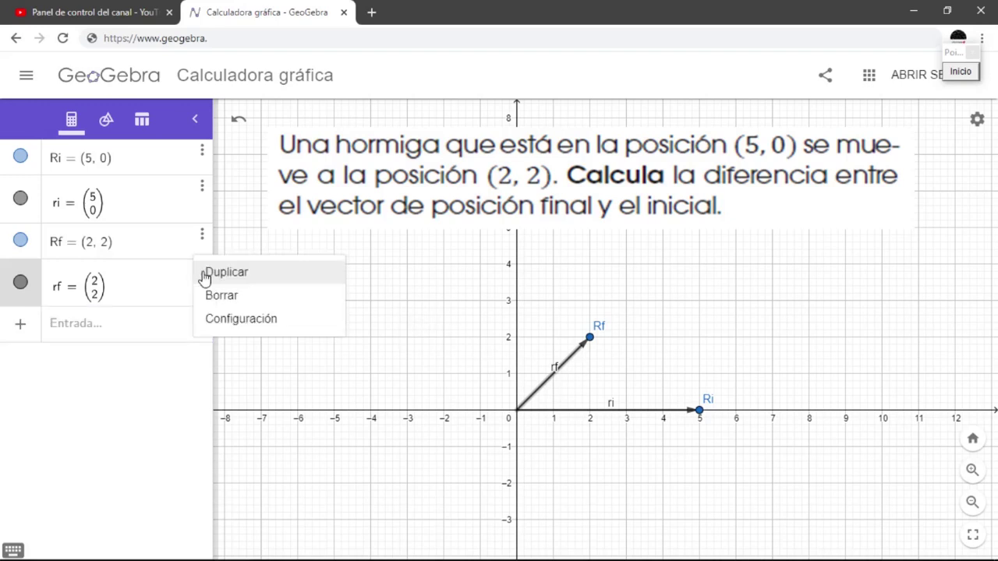
pyautogui.click(218, 317)
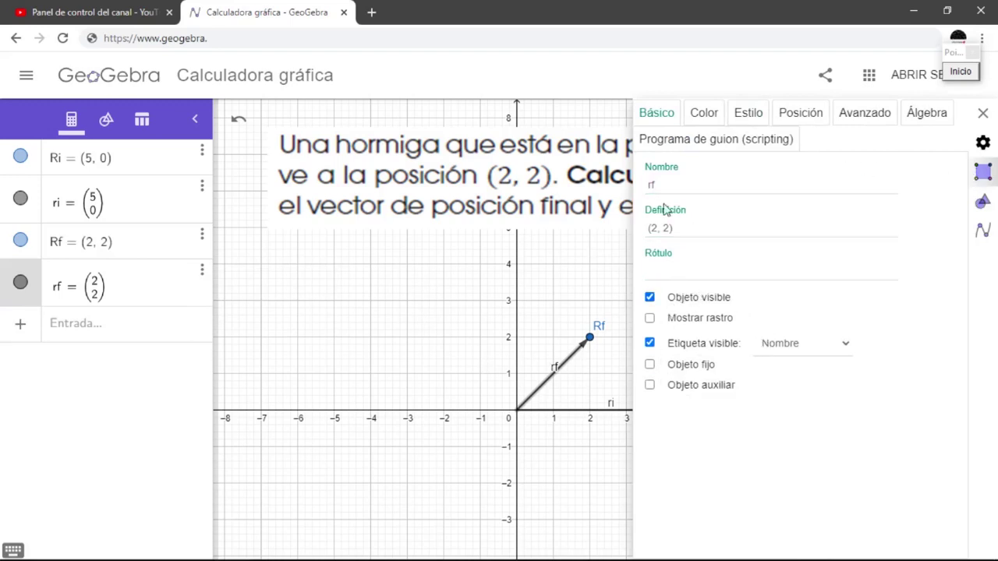
pyautogui.click(705, 117)
pyautogui.click(725, 209)
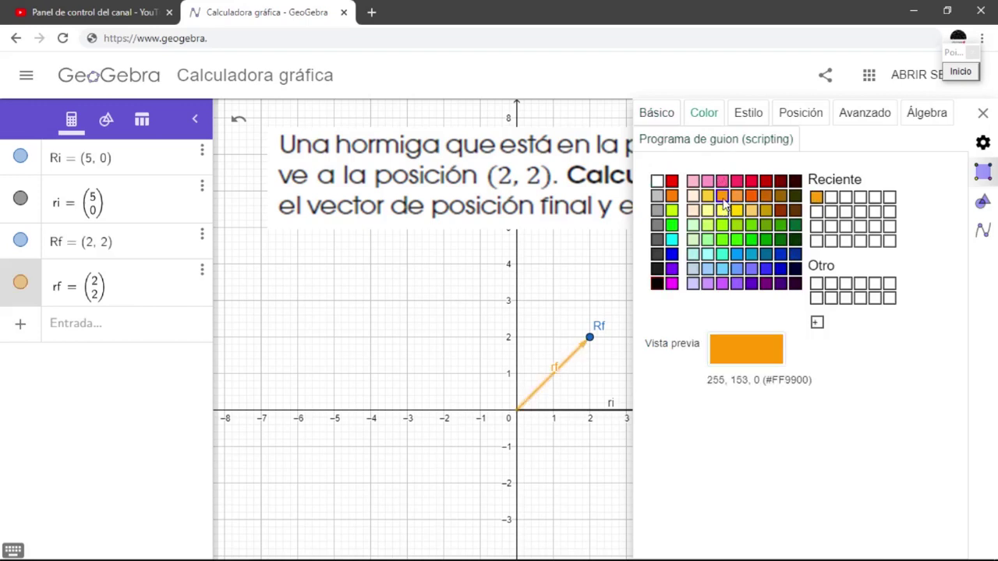
# Recolour the initial position vector ri teal blue and close the object settings.
pyautogui.click(616, 410)
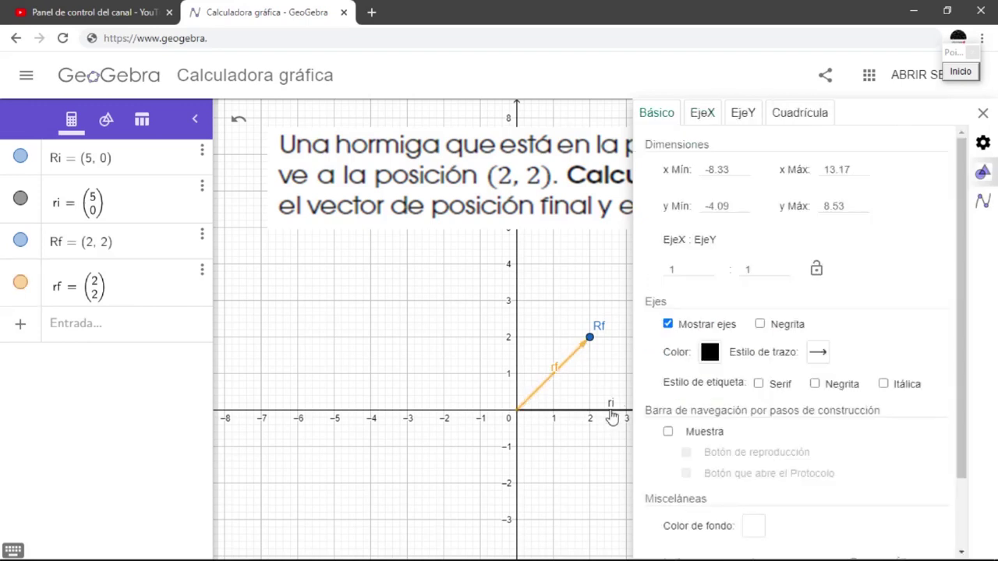
pyautogui.click(611, 411)
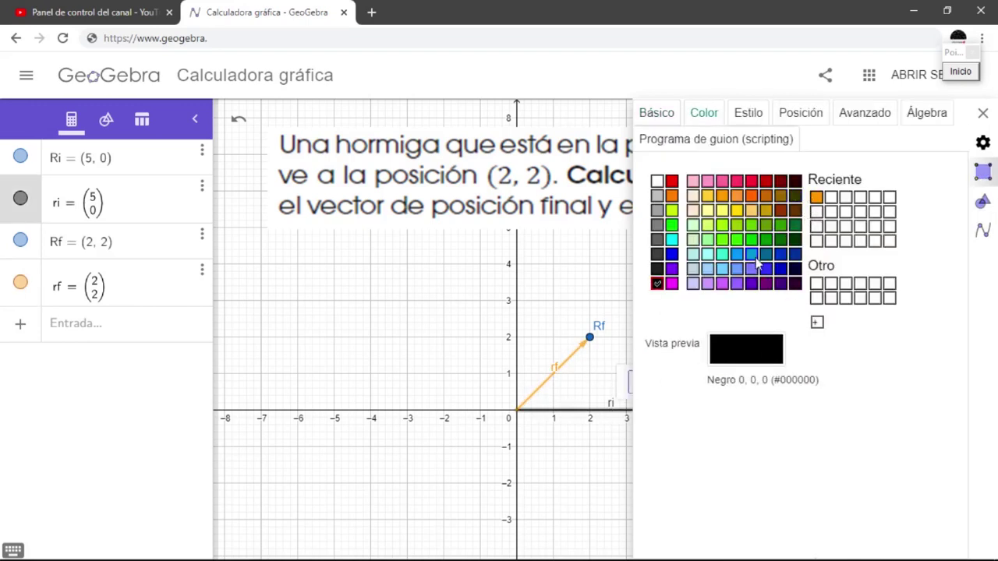
pyautogui.click(753, 254)
pyautogui.click(596, 294)
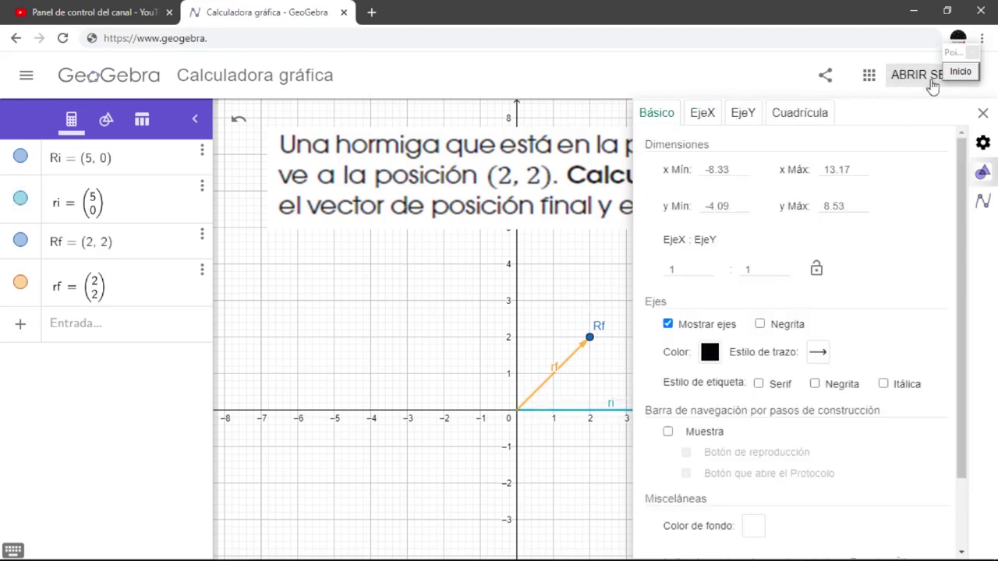
pyautogui.click(983, 113)
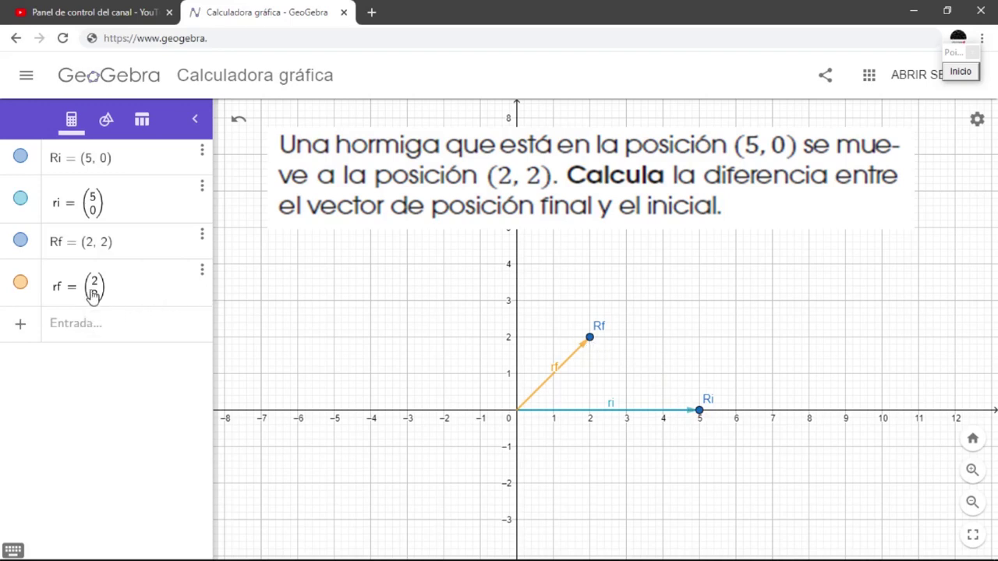
# Draw a vector from point Ri to point Rf with the Vector tool.
pyautogui.click(107, 121)
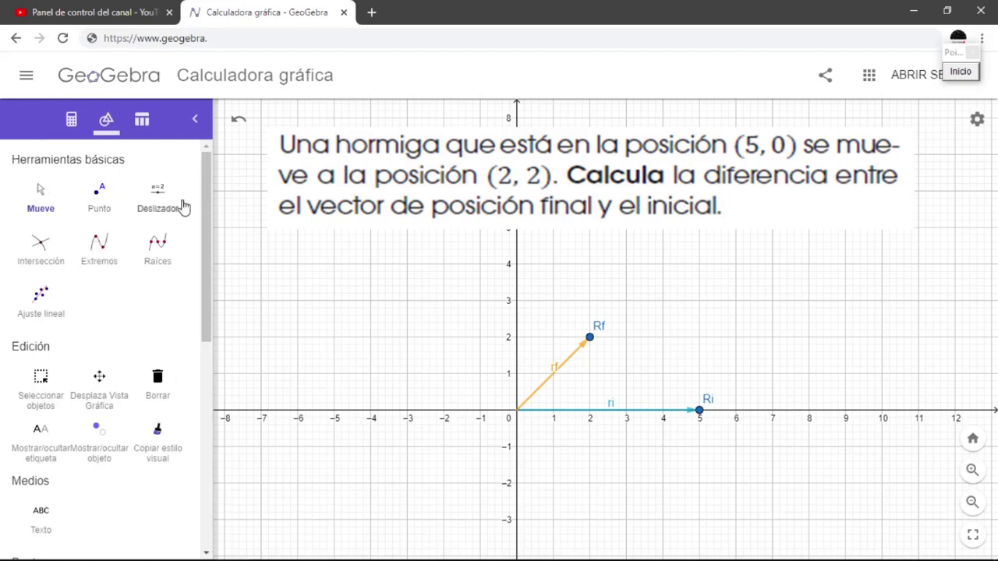
pyautogui.moveTo(205, 192); pyautogui.dragTo(194, 407)
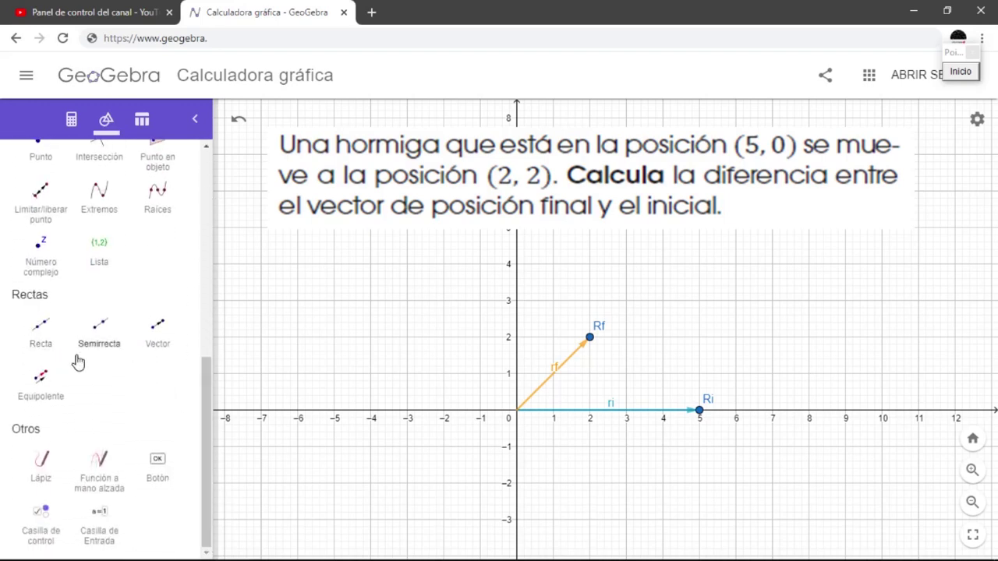
pyautogui.click(160, 343)
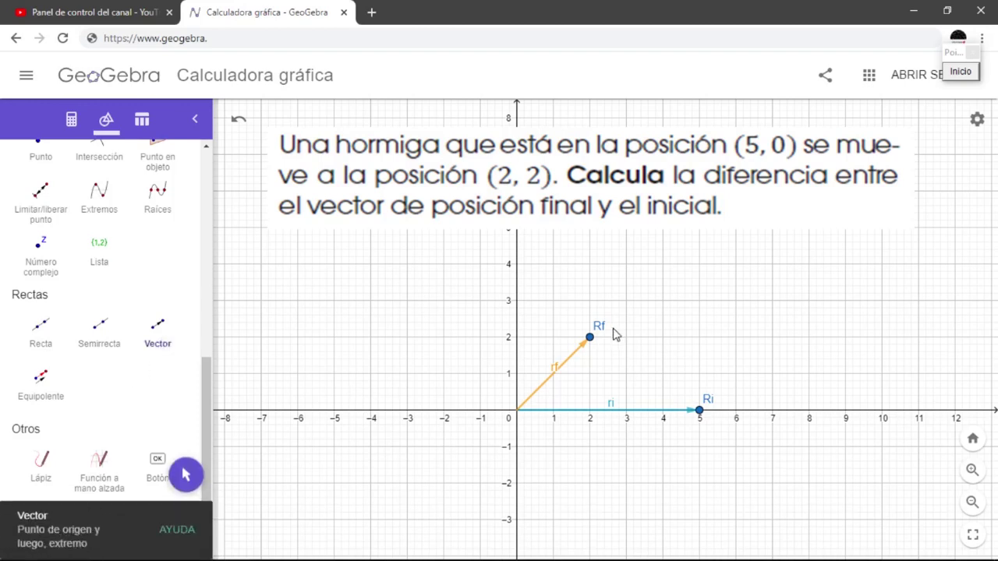
pyautogui.click(687, 404)
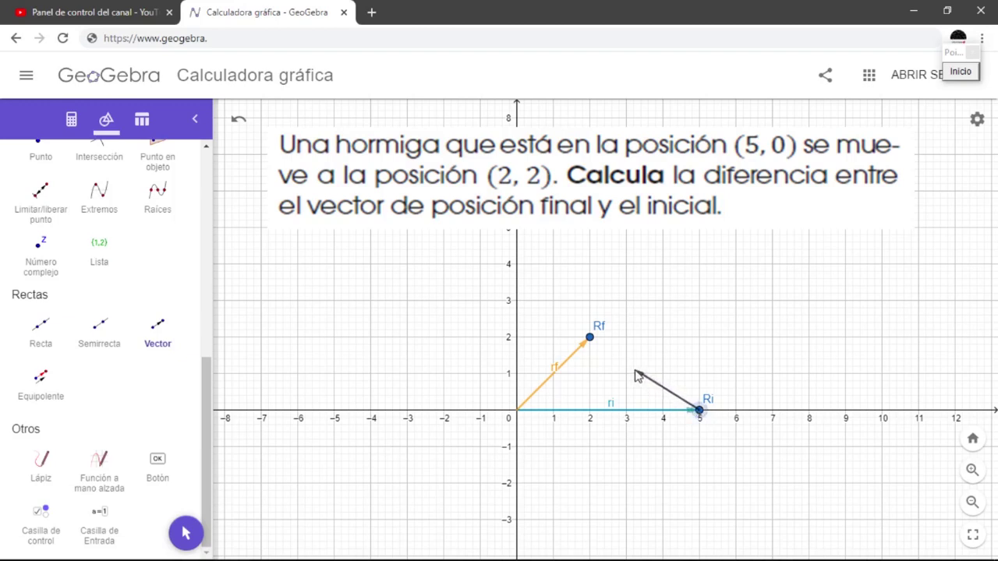
pyautogui.click(591, 341)
pyautogui.click(474, 366)
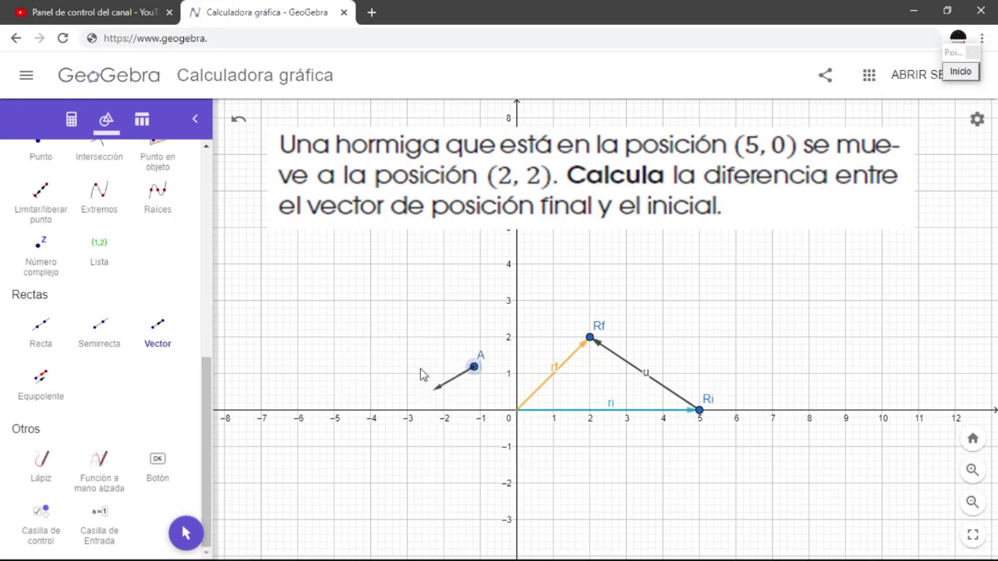
pyautogui.click(407, 301)
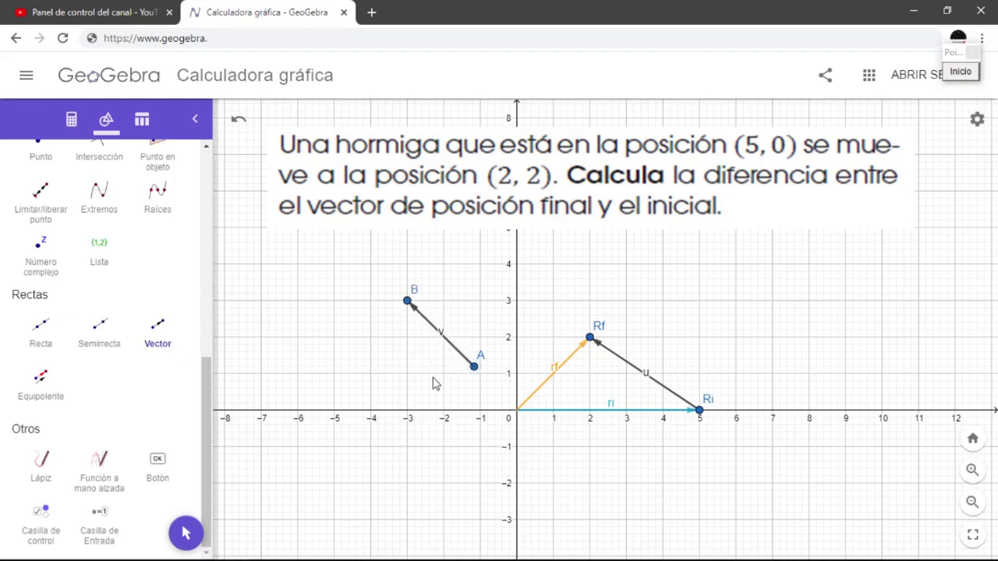
pyautogui.click(239, 119)
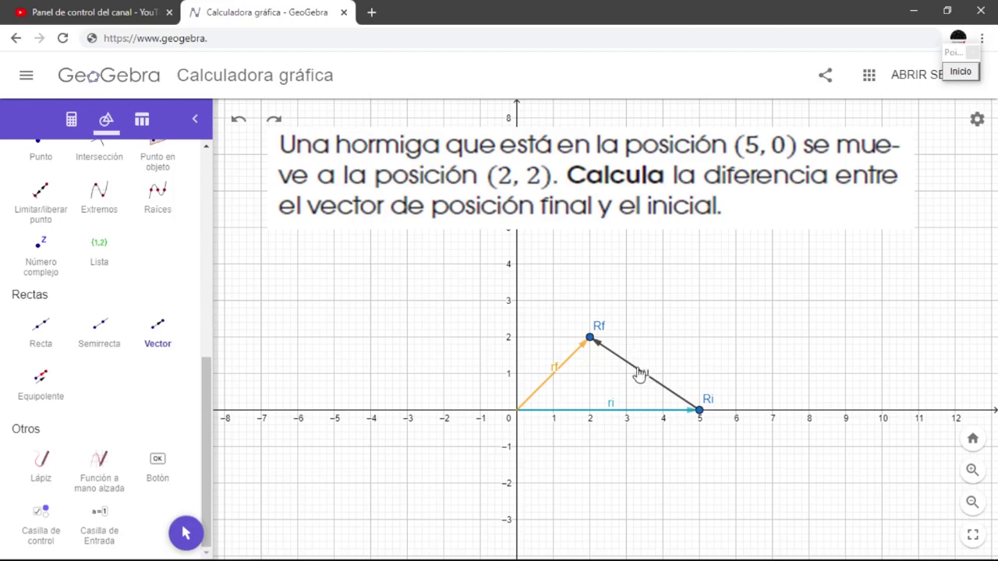
# Label the vector from Ri to Rf "vector desplazamiento".
pyautogui.moveTo(209, 375); pyautogui.dragTo(209, 169)
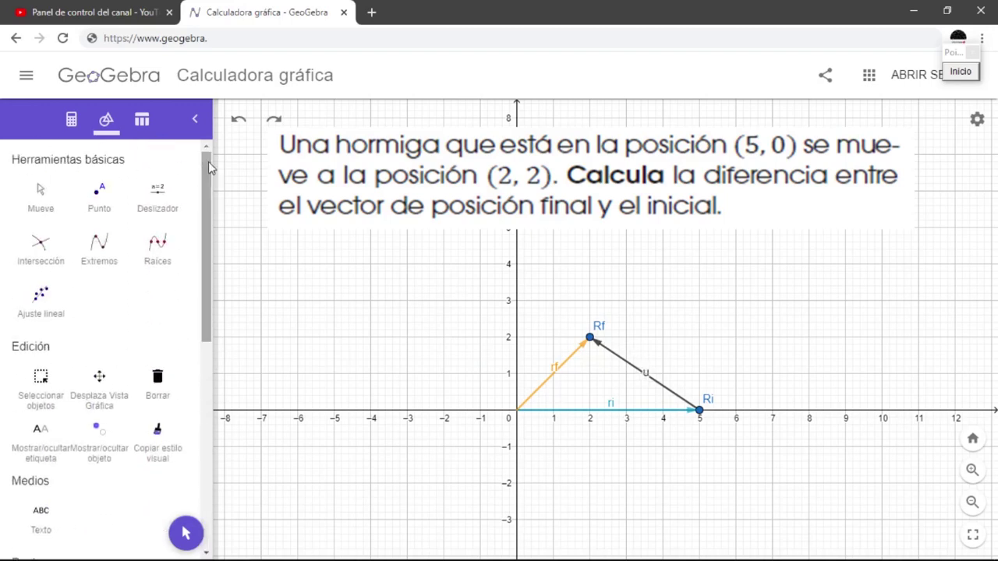
pyautogui.click(43, 209)
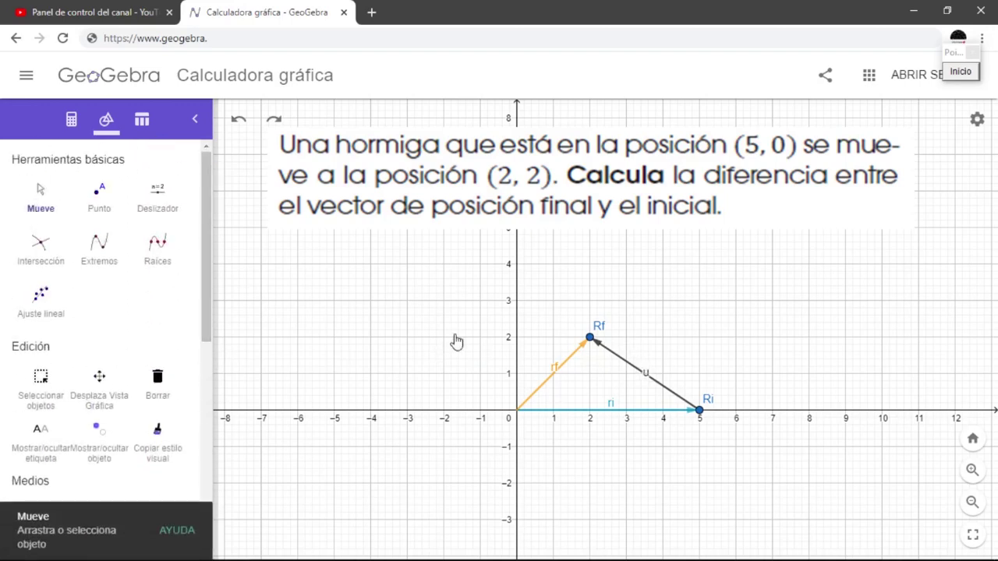
pyautogui.moveTo(457, 341); pyautogui.dragTo(432, 338)
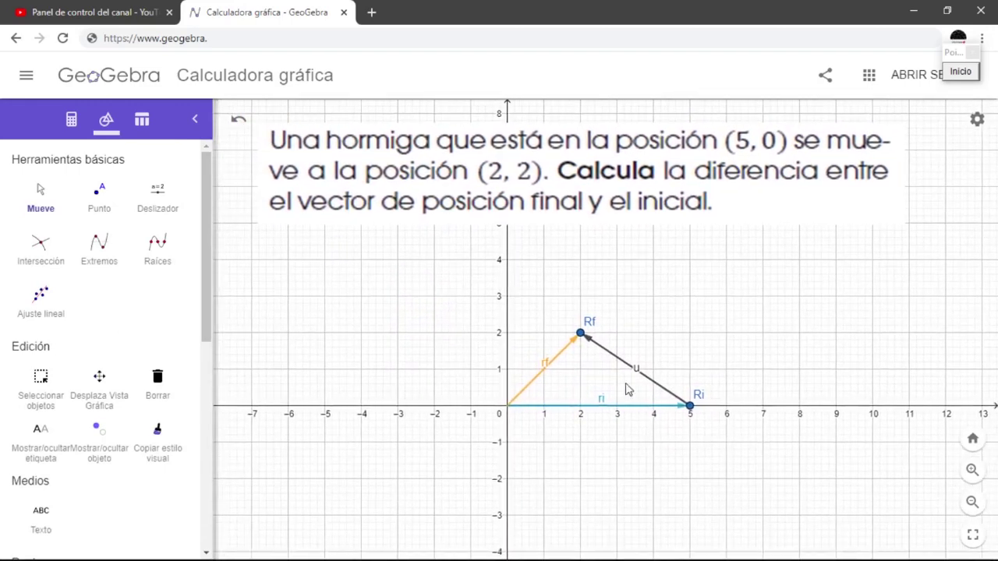
pyautogui.click(637, 373)
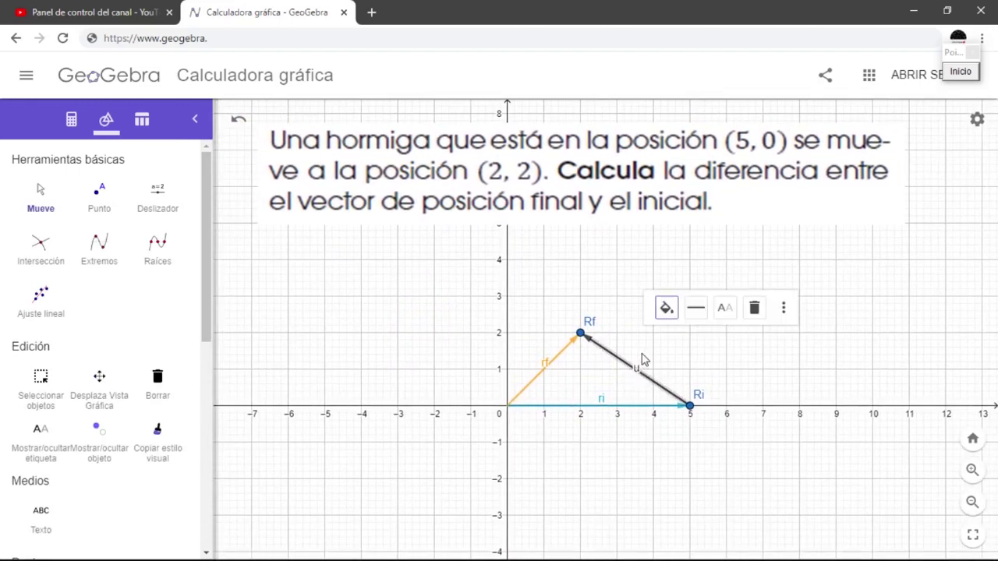
pyautogui.click(726, 310)
pyautogui.doubleClick(789, 337)
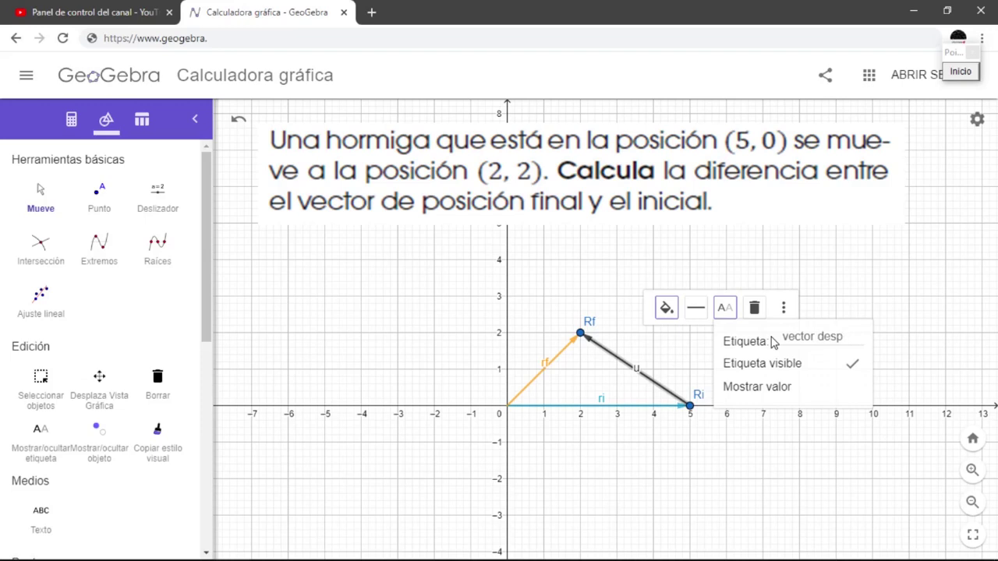
pyautogui.write('vector desplazamiento')
pyautogui.press('Return')
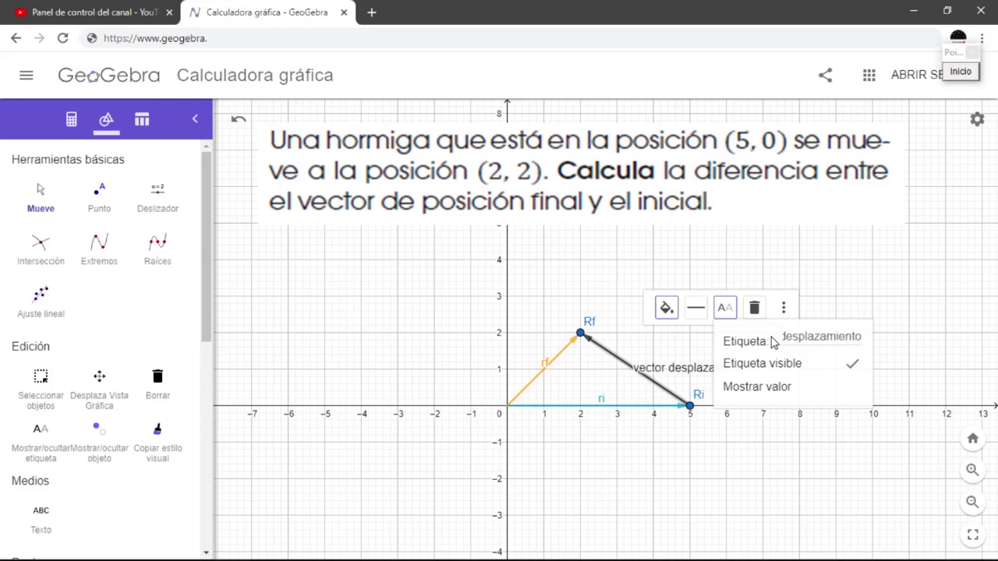
# Recolour the displacement vector red and shift its label slightly up and away from the arrow.
pyautogui.click(667, 308)
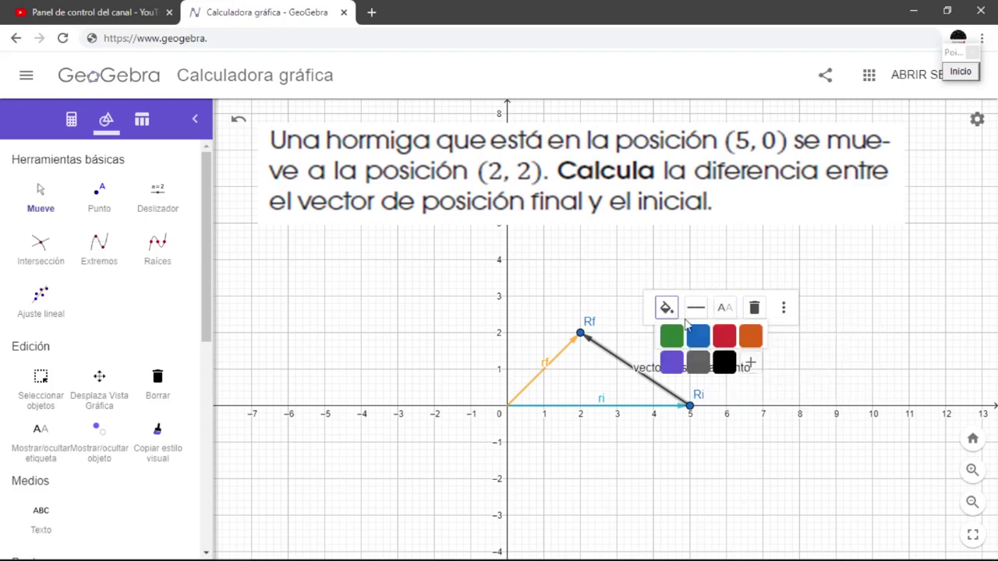
pyautogui.click(723, 338)
pyautogui.click(704, 462)
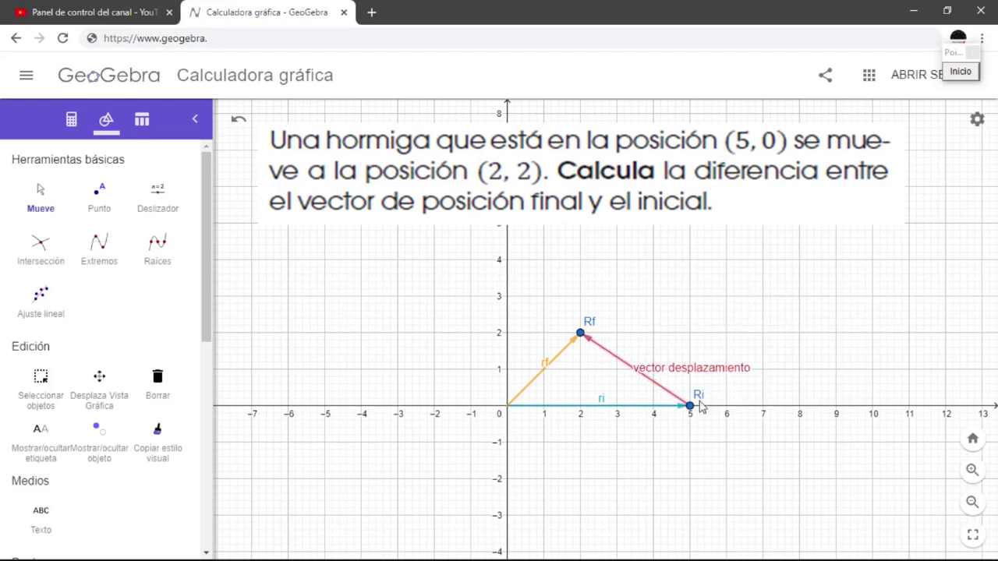
pyautogui.moveTo(686, 378); pyautogui.dragTo(691, 369)
pyautogui.click(679, 446)
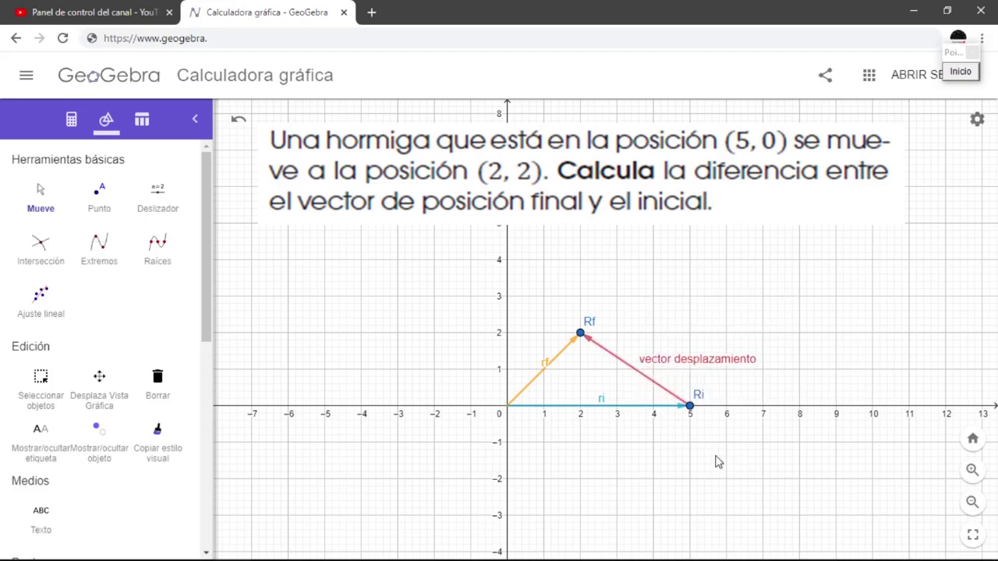
# Compare the graph with and without the displacement vector by repeatedly hiding and showing vector u, leaving it shown.
pyautogui.moveTo(697, 442); pyautogui.dragTo(733, 445)
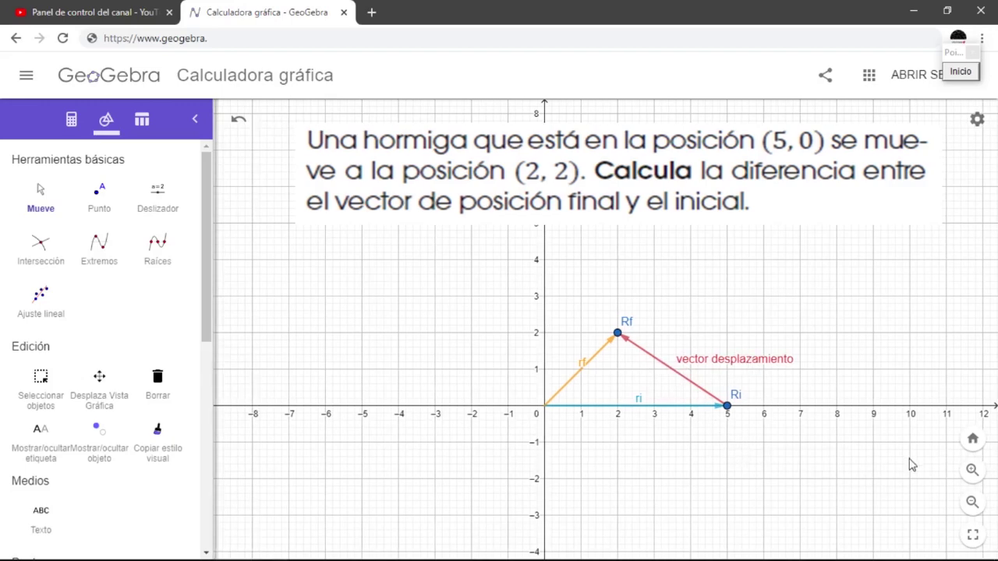
pyautogui.click(972, 471)
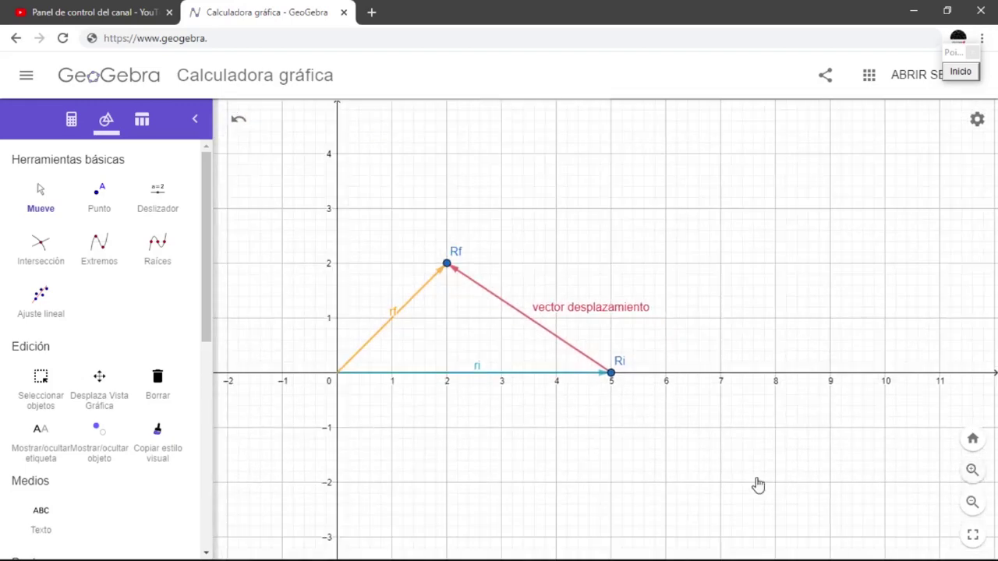
pyautogui.moveTo(803, 483); pyautogui.dragTo(917, 483)
pyautogui.moveTo(783, 460); pyautogui.dragTo(783, 488)
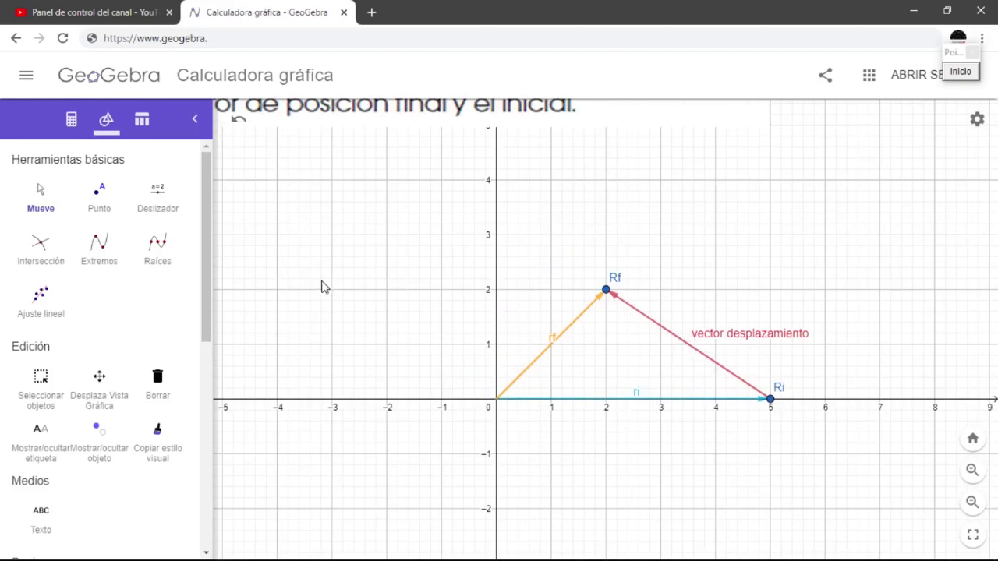
pyautogui.click(70, 120)
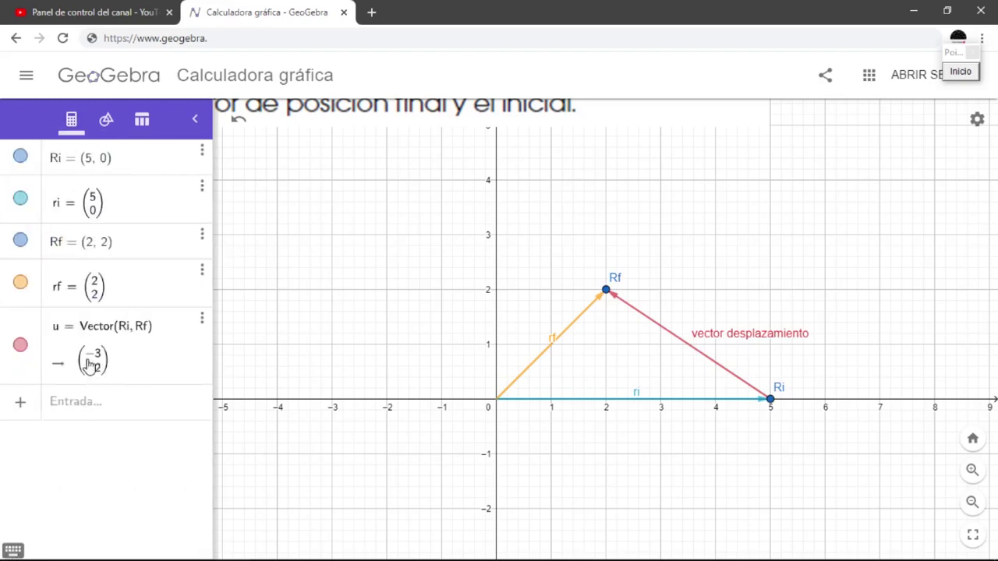
pyautogui.click(20, 348)
pyautogui.click(20, 348)
pyautogui.click(20, 348)
pyautogui.click(20, 348)
pyautogui.click(20, 348)
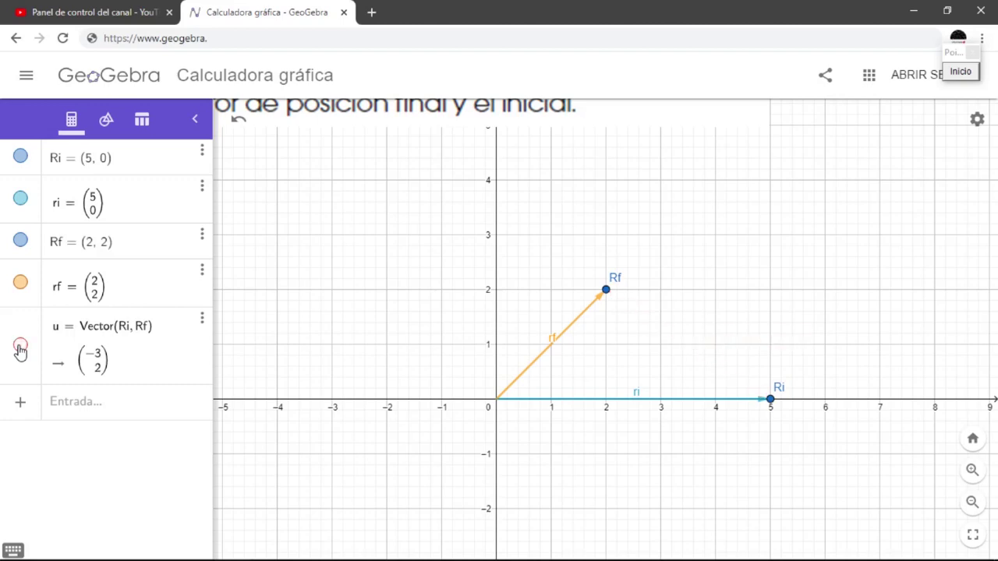
pyautogui.click(21, 348)
pyautogui.click(20, 347)
pyautogui.click(20, 348)
pyautogui.click(20, 348)
pyautogui.click(20, 348)
pyautogui.click(20, 348)
pyautogui.click(20, 348)
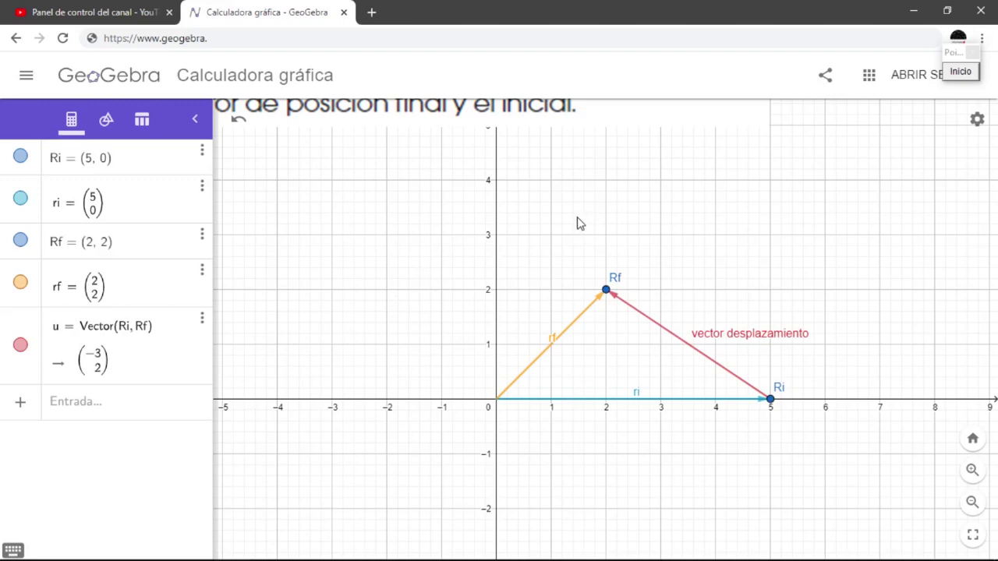
# Paste the copied ant picture into the graph and delete its corner point B.
pyautogui.hotkey('ctrl', 'v')
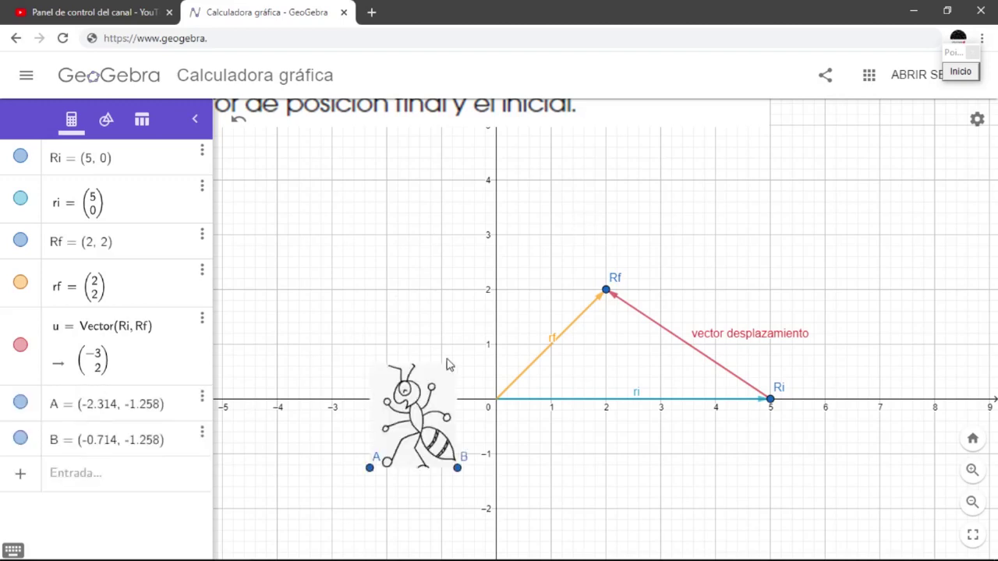
pyautogui.click(457, 469)
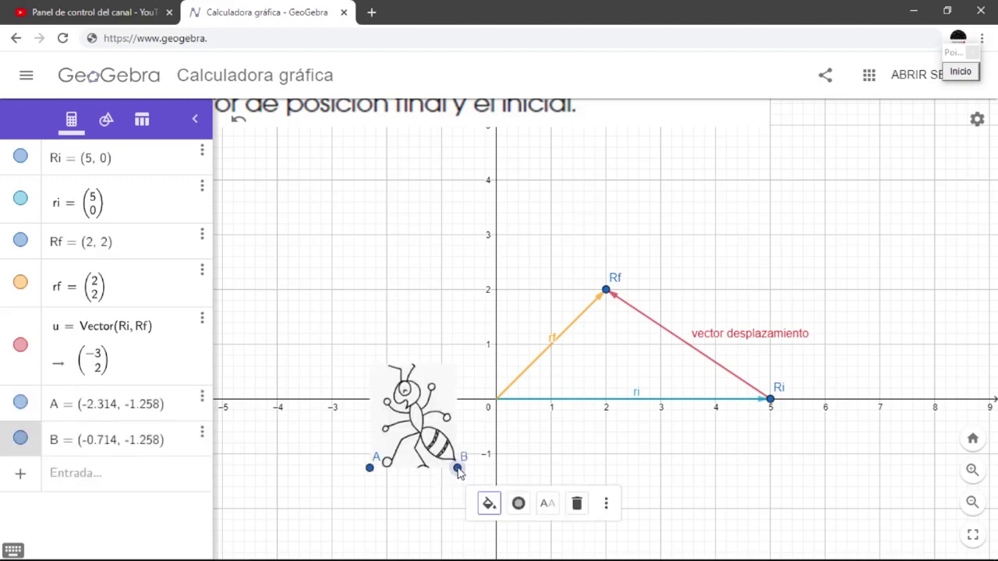
pyautogui.click(577, 503)
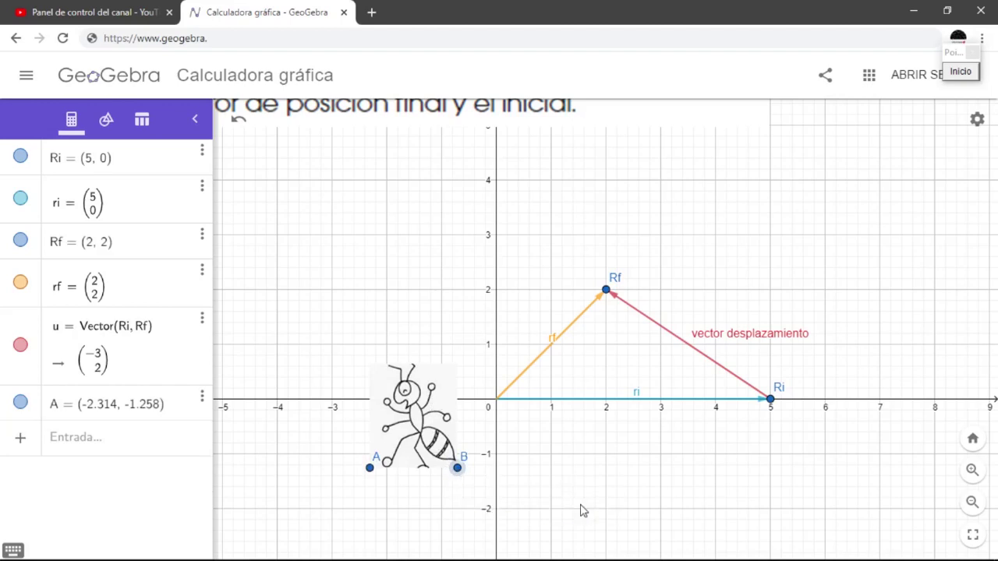
# Place the ant picture's corner point A on Ri at (5, 0) and turn on the trace for point A.
pyautogui.moveTo(379, 453); pyautogui.dragTo(833, 384)
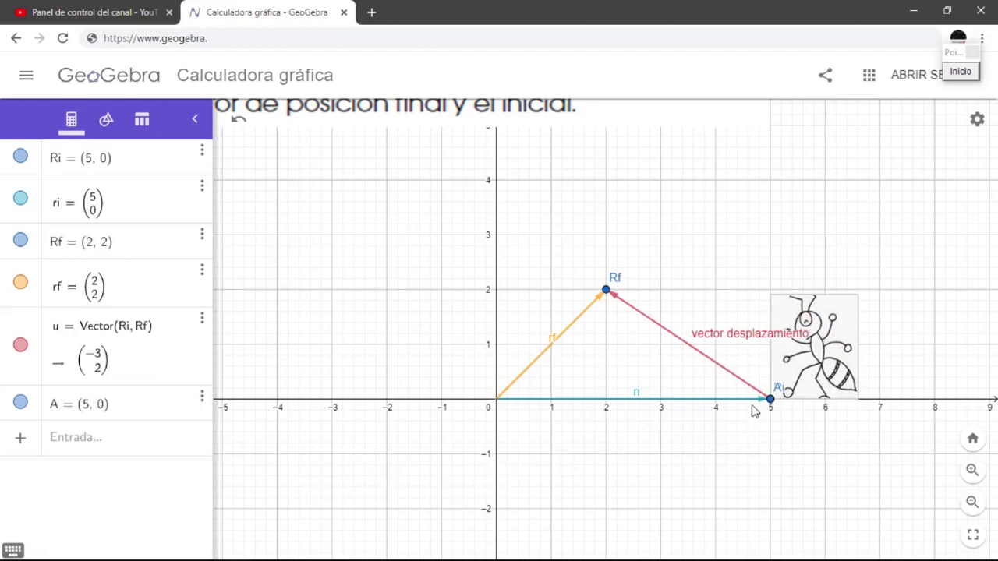
pyautogui.moveTo(807, 382)
pyautogui.mouseDown()
pyautogui.moveTo(812, 371)
pyautogui.moveTo(807, 378)
pyautogui.mouseUp()
pyautogui.click(772, 401)
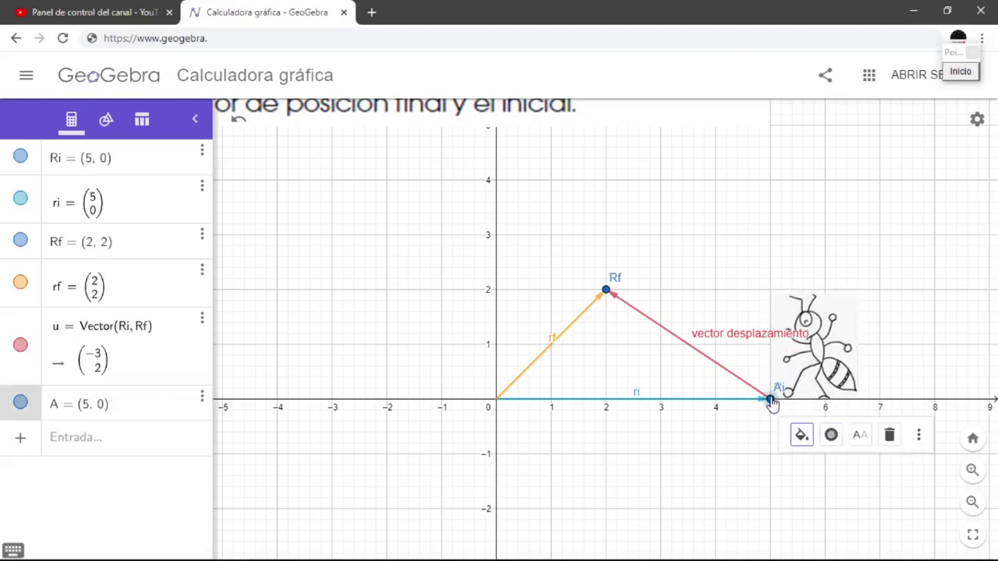
pyautogui.rightClick(770, 400)
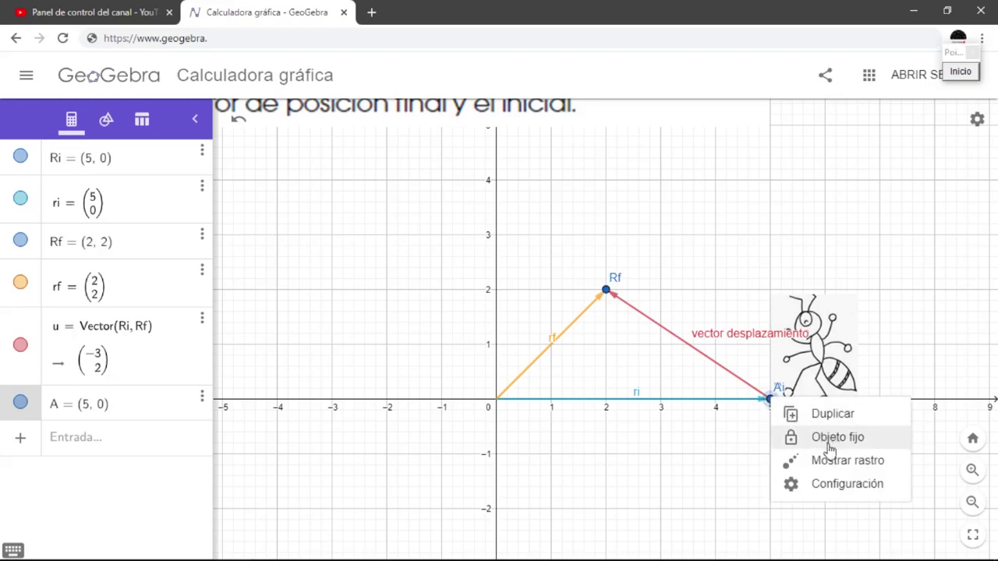
pyautogui.click(828, 466)
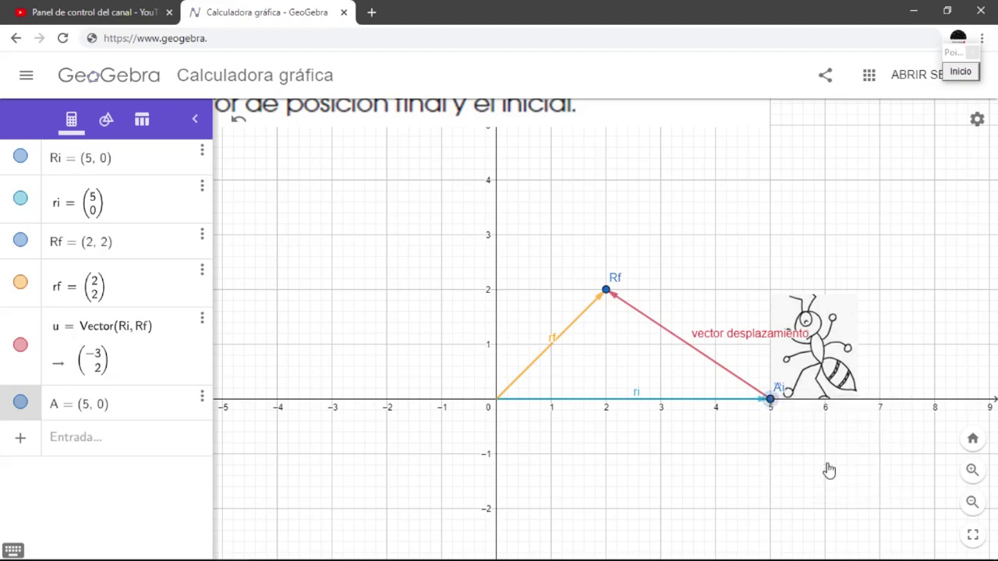
# Trace a wandering, looping path with the ant around the vectors, then erase it with point A back on Ri.
pyautogui.moveTo(785, 407)
pyautogui.mouseDown()
pyautogui.moveTo(788, 355)
pyautogui.moveTo(741, 234)
pyautogui.moveTo(757, 308)
pyautogui.moveTo(882, 408)
pyautogui.moveTo(675, 421)
pyautogui.moveTo(838, 284)
pyautogui.moveTo(663, 168)
pyautogui.moveTo(602, 224)
pyautogui.moveTo(878, 265)
pyautogui.moveTo(928, 394)
pyautogui.moveTo(864, 180)
pyautogui.moveTo(710, 187)
pyautogui.moveTo(593, 167)
pyautogui.moveTo(518, 234)
pyautogui.moveTo(756, 316)
pyautogui.moveTo(723, 396)
pyautogui.moveTo(811, 426)
pyautogui.mouseUp()
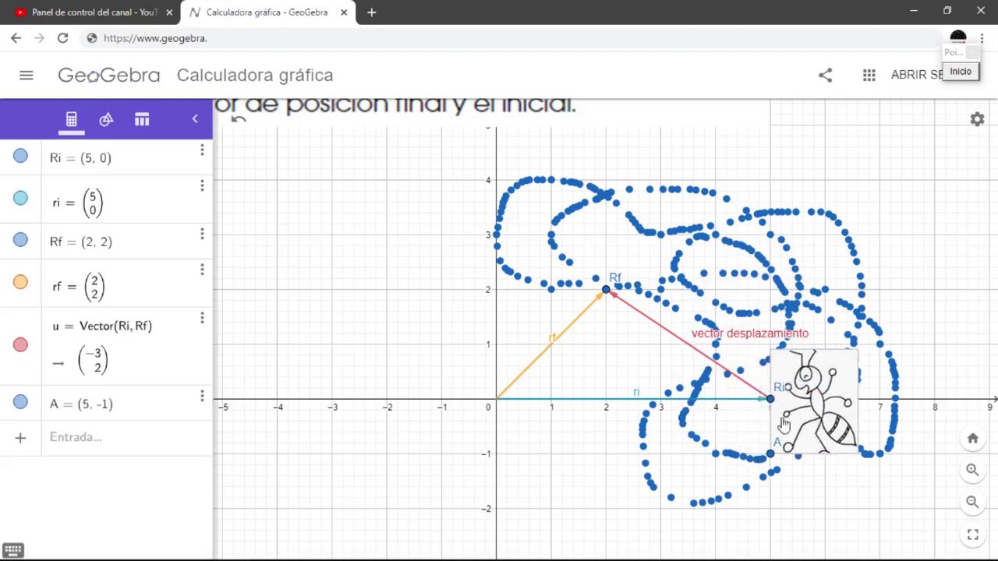
pyautogui.moveTo(822, 483)
pyautogui.mouseDown()
pyautogui.moveTo(804, 466)
pyautogui.moveTo(775, 466)
pyautogui.mouseUp()
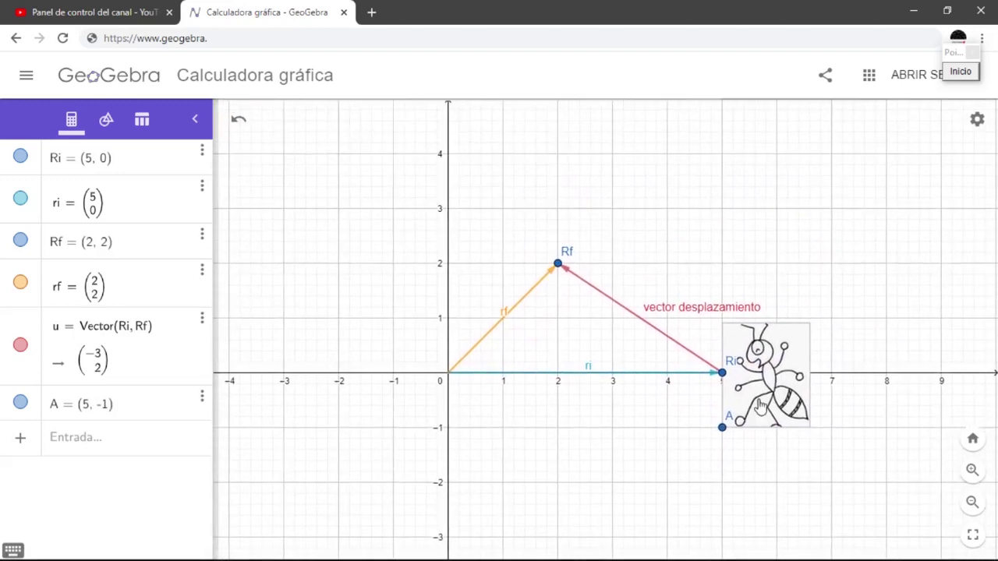
pyautogui.moveTo(762, 410); pyautogui.dragTo(762, 354)
pyautogui.moveTo(764, 448)
pyautogui.mouseDown()
pyautogui.moveTo(771, 433)
pyautogui.moveTo(788, 452)
pyautogui.mouseUp()
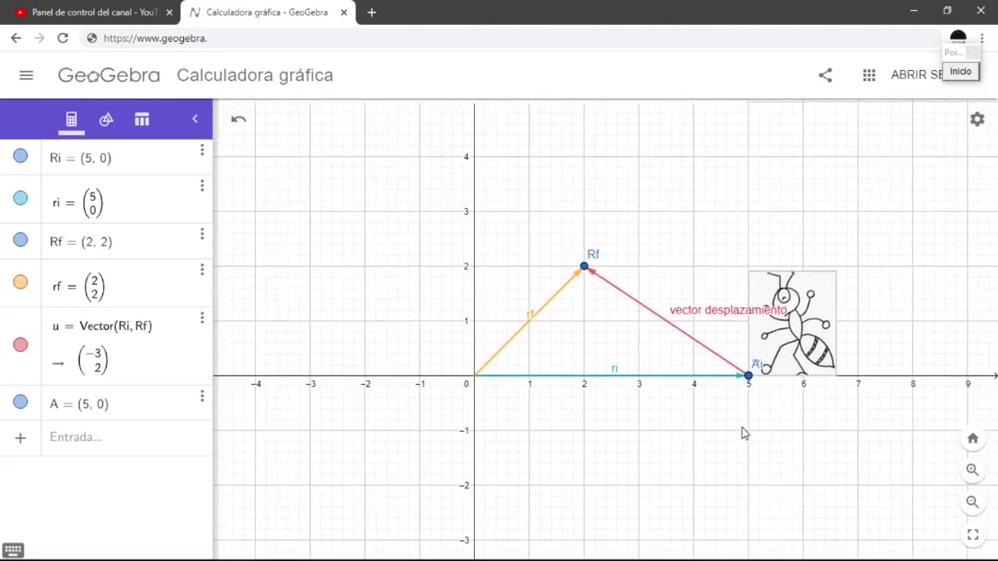
# Hide displacement vector u and trace a direct path with the ant from Ri to near Rf, briefly showing the vector for comparison.
pyautogui.click(21, 348)
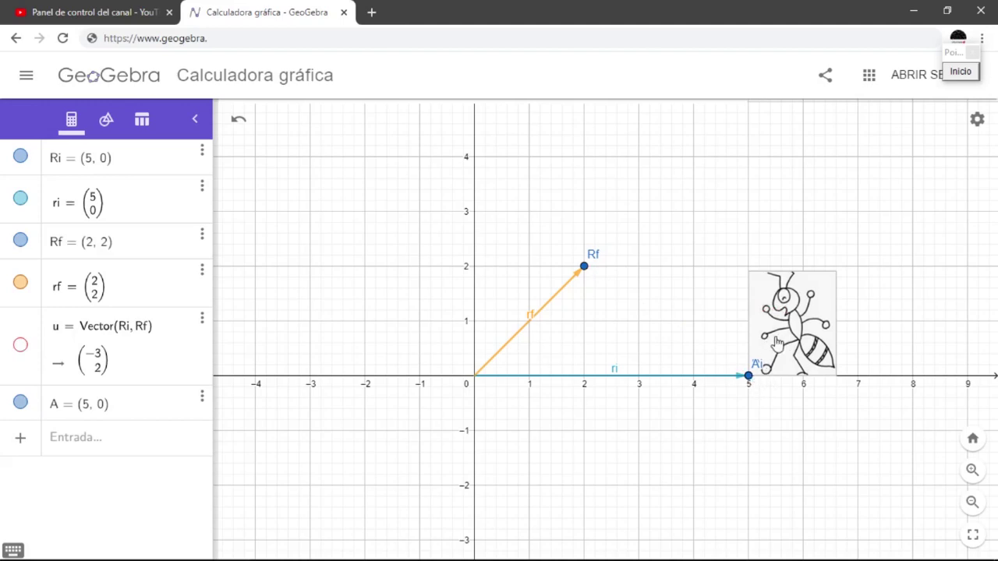
pyautogui.moveTo(777, 347); pyautogui.dragTo(641, 241)
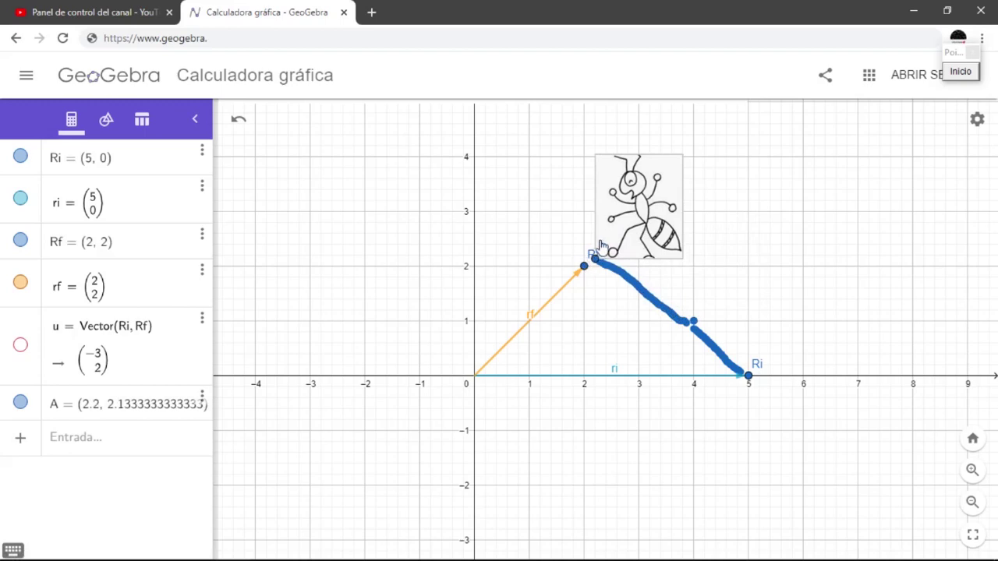
pyautogui.click(20, 347)
pyautogui.click(20, 346)
# Return the ant to Ri with its trace cleared and trace a nearly straight path to Rf.
pyautogui.moveTo(751, 477); pyautogui.dragTo(760, 463)
pyautogui.moveTo(659, 223)
pyautogui.mouseDown()
pyautogui.moveTo(738, 311)
pyautogui.moveTo(803, 337)
pyautogui.mouseUp()
pyautogui.moveTo(763, 431)
pyautogui.mouseDown()
pyautogui.moveTo(805, 446)
pyautogui.moveTo(801, 454)
pyautogui.mouseUp()
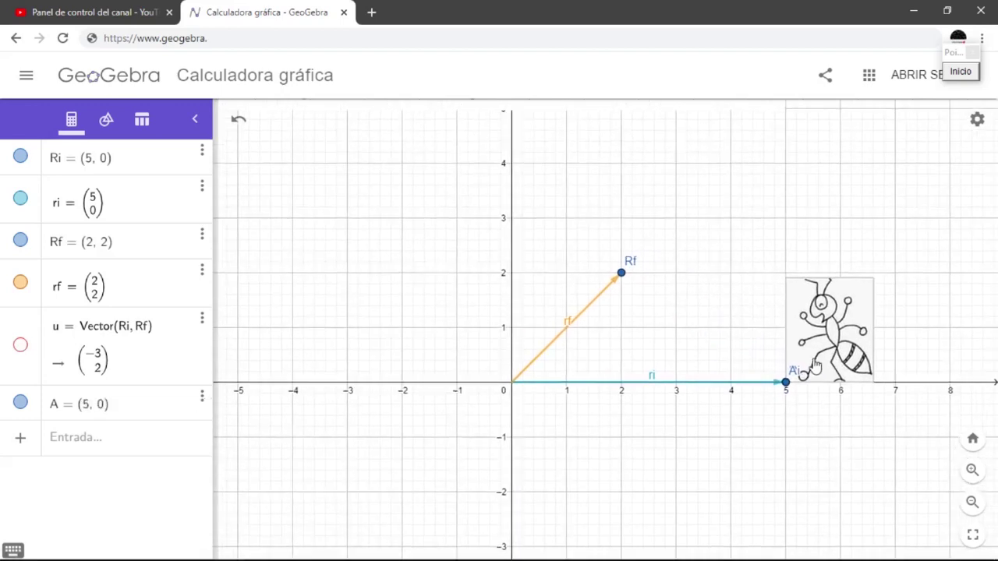
pyautogui.moveTo(815, 367); pyautogui.dragTo(659, 255)
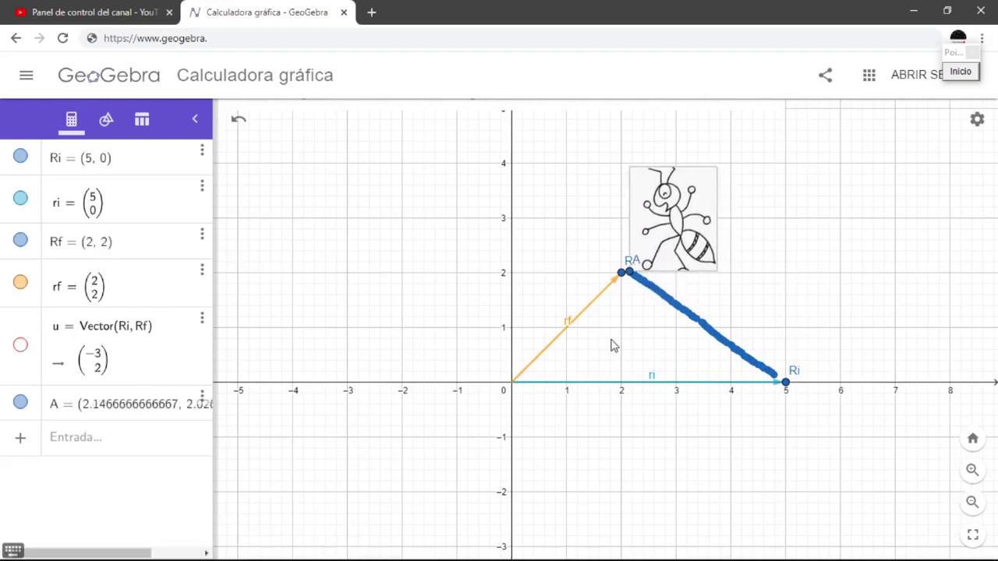
# Compare the ant's straight path with the displacement vector by repeatedly showing and hiding vector u, leaving it hidden.
pyautogui.click(21, 346)
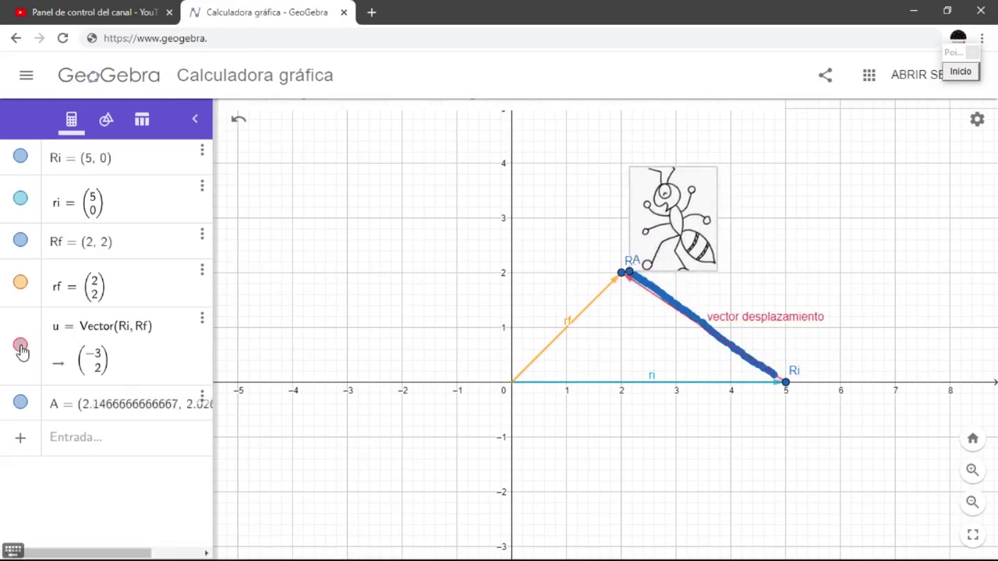
pyautogui.click(20, 345)
pyautogui.click(20, 345)
pyautogui.click(21, 349)
pyautogui.click(21, 349)
pyautogui.click(20, 346)
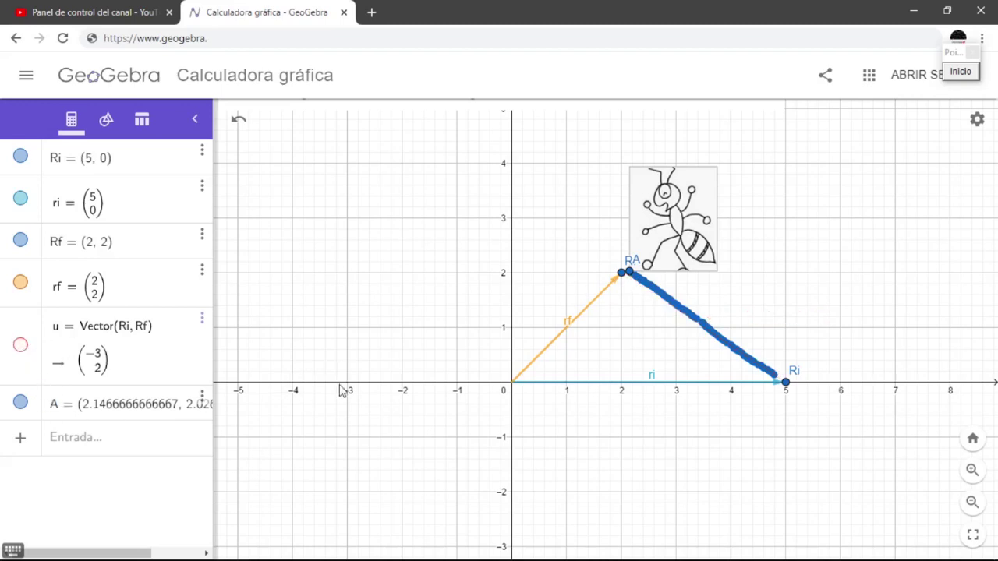
# Bring the ant back to Ri, clear the old trace and trace a winding path ending on Rf at (2, 2).
pyautogui.moveTo(706, 258)
pyautogui.mouseDown()
pyautogui.moveTo(828, 350)
pyautogui.moveTo(861, 359)
pyautogui.mouseUp()
pyautogui.moveTo(804, 432)
pyautogui.mouseDown()
pyautogui.moveTo(822, 437)
pyautogui.moveTo(810, 445)
pyautogui.mouseUp()
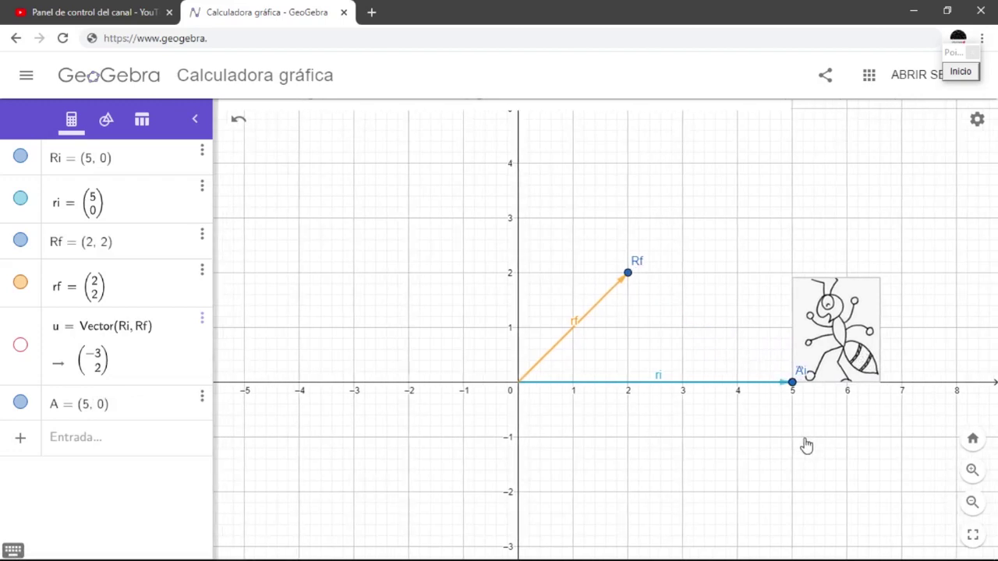
pyautogui.moveTo(839, 367)
pyautogui.mouseDown()
pyautogui.moveTo(841, 336)
pyautogui.moveTo(823, 312)
pyautogui.moveTo(726, 313)
pyautogui.moveTo(819, 285)
pyautogui.moveTo(810, 241)
pyautogui.moveTo(761, 237)
pyautogui.moveTo(741, 280)
pyautogui.moveTo(715, 269)
pyautogui.moveTo(728, 223)
pyautogui.moveTo(700, 202)
pyautogui.moveTo(677, 254)
pyautogui.mouseUp()
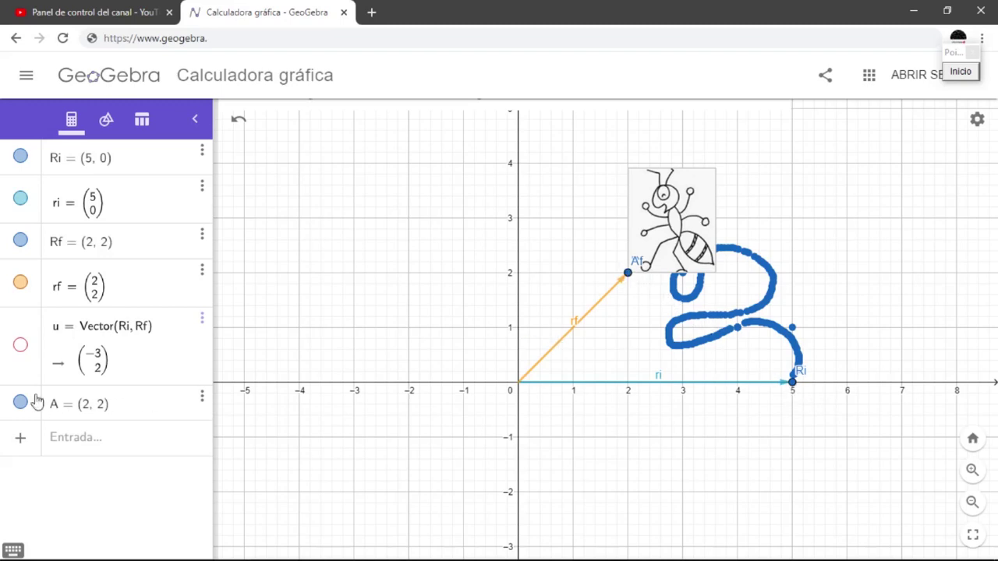
# Compare the winding path with the displacement vector by showing and hiding vector u, leaving it hidden.
pyautogui.click(19, 348)
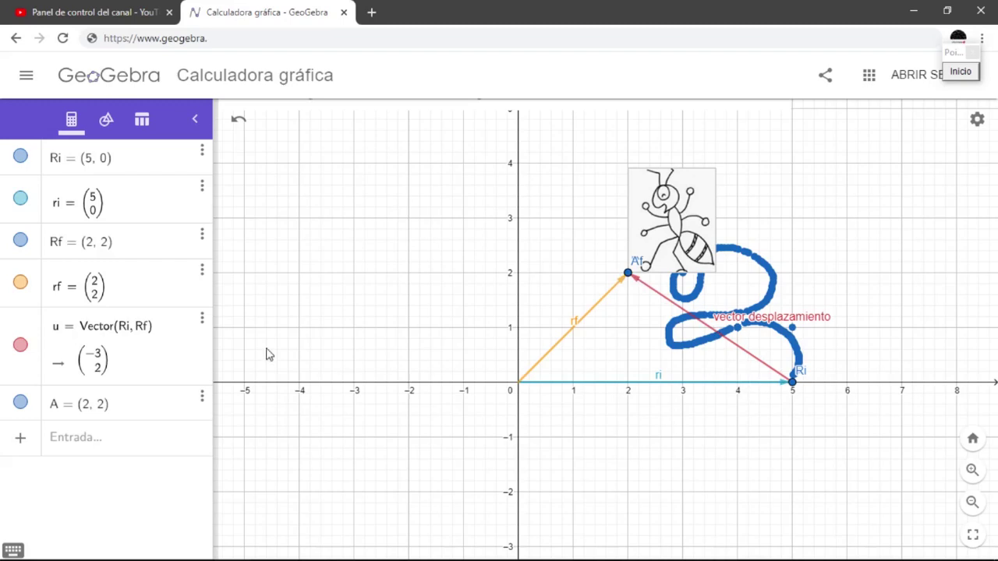
pyautogui.click(25, 351)
pyautogui.click(25, 353)
pyautogui.click(25, 353)
# Return the ant to Ri with its trace cleared and trace a closed loop around the origin, passing Rf and ending on Ri.
pyautogui.moveTo(691, 240); pyautogui.dragTo(841, 362)
pyautogui.moveTo(835, 419)
pyautogui.mouseDown()
pyautogui.moveTo(856, 424)
pyautogui.moveTo(804, 414)
pyautogui.moveTo(793, 376)
pyautogui.mouseUp()
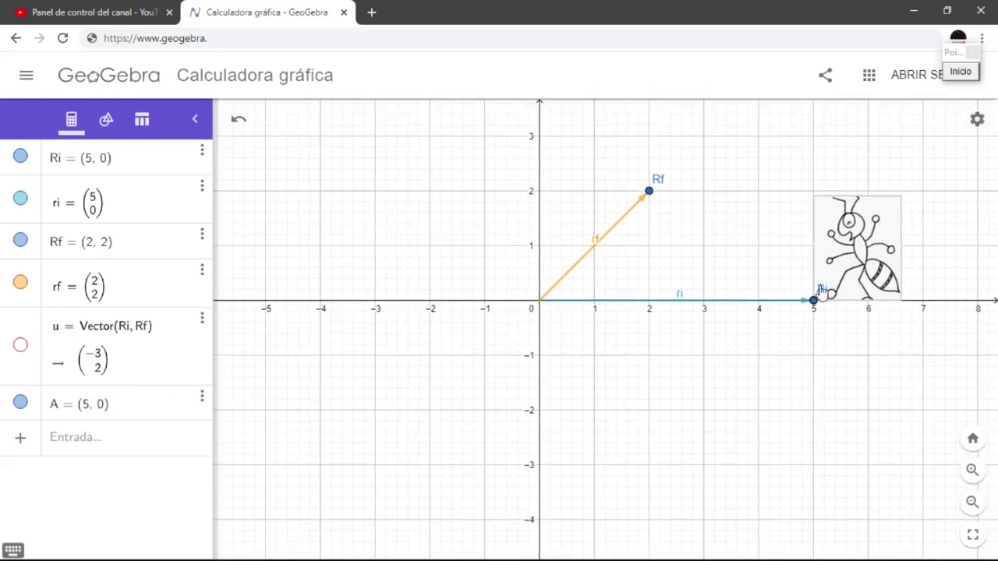
pyautogui.moveTo(830, 290)
pyautogui.mouseDown()
pyautogui.moveTo(812, 253)
pyautogui.moveTo(760, 212)
pyautogui.moveTo(655, 174)
pyautogui.moveTo(611, 175)
pyautogui.moveTo(535, 194)
pyautogui.moveTo(481, 223)
pyautogui.moveTo(463, 251)
pyautogui.moveTo(456, 326)
pyautogui.moveTo(476, 388)
pyautogui.moveTo(531, 433)
pyautogui.moveTo(599, 457)
pyautogui.moveTo(693, 466)
pyautogui.moveTo(774, 407)
pyautogui.moveTo(834, 320)
pyautogui.moveTo(838, 290)
pyautogui.mouseUp()
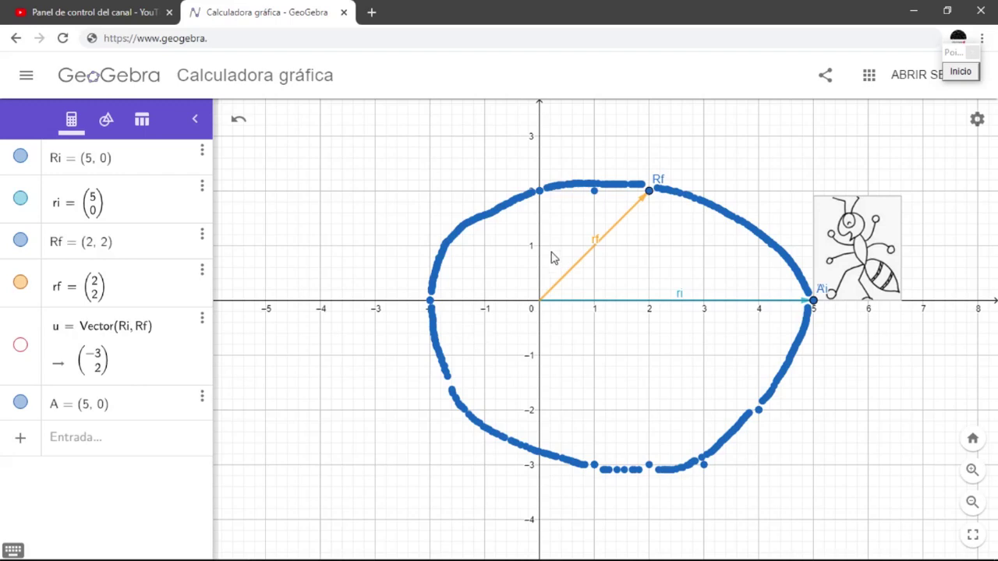
# Compare the closed loop with the displacement vector by repeatedly showing and hiding vector u, leaving it shown.
pyautogui.click(20, 346)
pyautogui.click(21, 346)
pyautogui.click(20, 345)
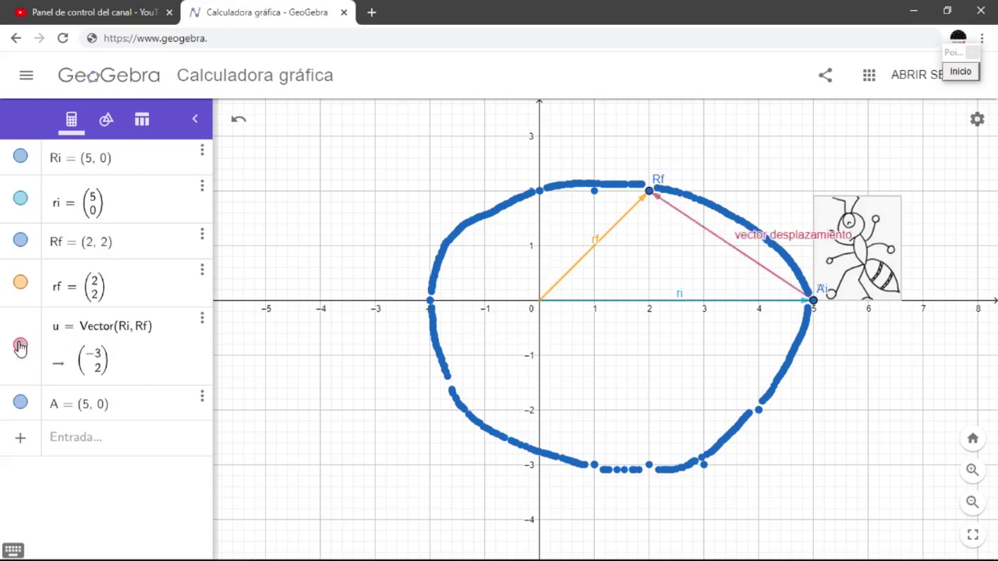
pyautogui.click(20, 345)
pyautogui.click(20, 346)
pyautogui.click(20, 345)
pyautogui.click(20, 346)
# Move the ant to Rf and back to Ri, then replace the trace with a fresh closed loop around the origin.
pyautogui.moveTo(813, 300); pyautogui.dragTo(659, 177)
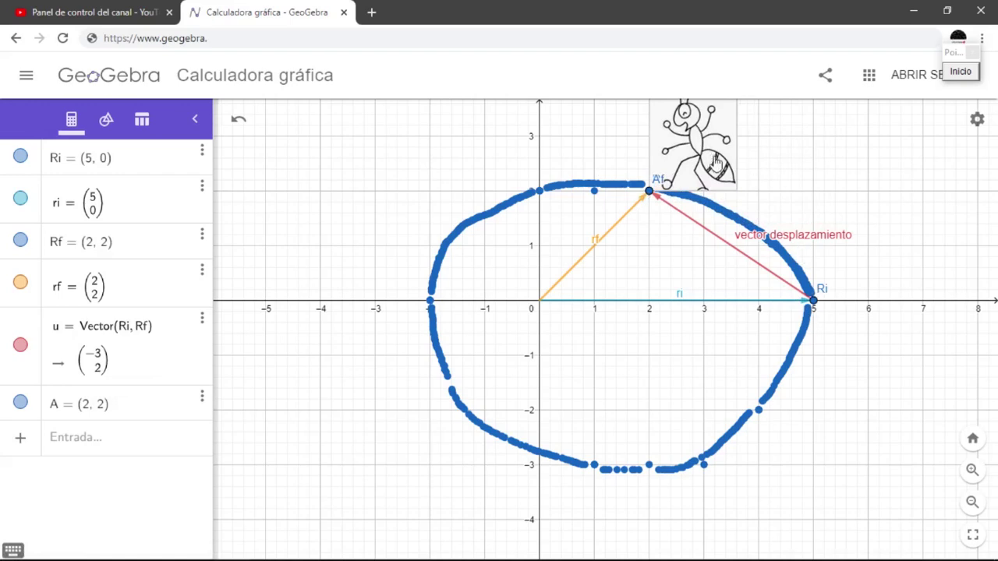
pyautogui.moveTo(718, 162)
pyautogui.mouseDown()
pyautogui.moveTo(814, 207)
pyautogui.moveTo(881, 263)
pyautogui.moveTo(860, 271)
pyautogui.mouseUp()
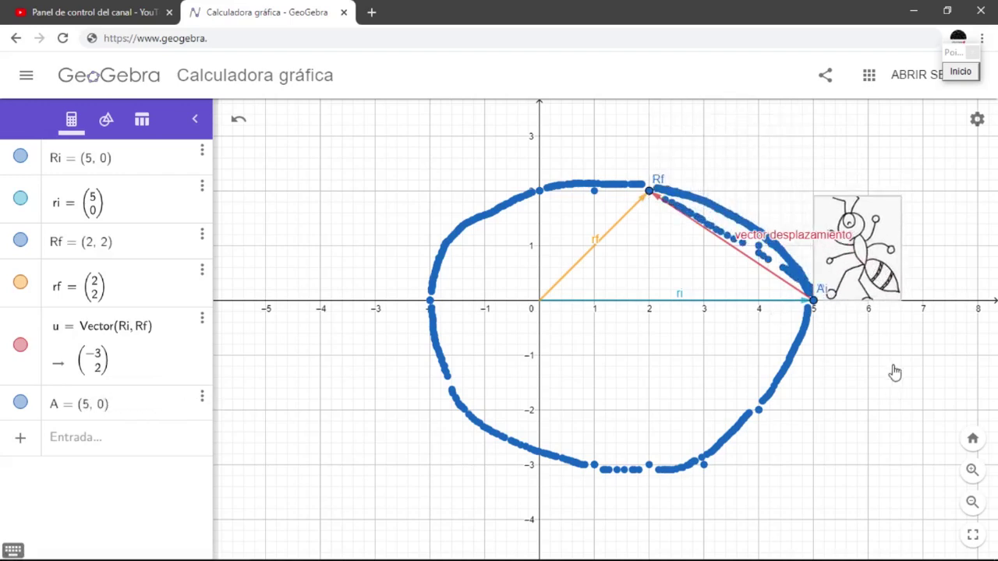
pyautogui.moveTo(893, 372); pyautogui.dragTo(893, 381)
pyautogui.moveTo(849, 292)
pyautogui.mouseDown()
pyautogui.moveTo(806, 238)
pyautogui.moveTo(706, 184)
pyautogui.moveTo(645, 173)
pyautogui.moveTo(555, 197)
pyautogui.moveTo(490, 289)
pyautogui.moveTo(521, 419)
pyautogui.moveTo(701, 465)
pyautogui.moveTo(828, 351)
pyautogui.moveTo(848, 297)
pyautogui.mouseUp()
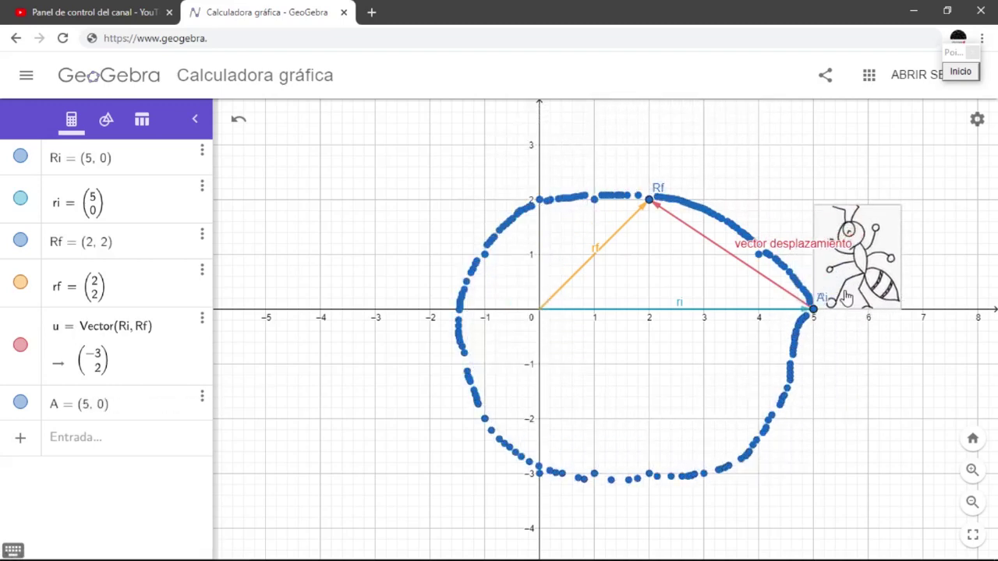
# Hide vector u, move the ant along the loop from Ri to Rf, and show the displacement vector again.
pyautogui.click(20, 346)
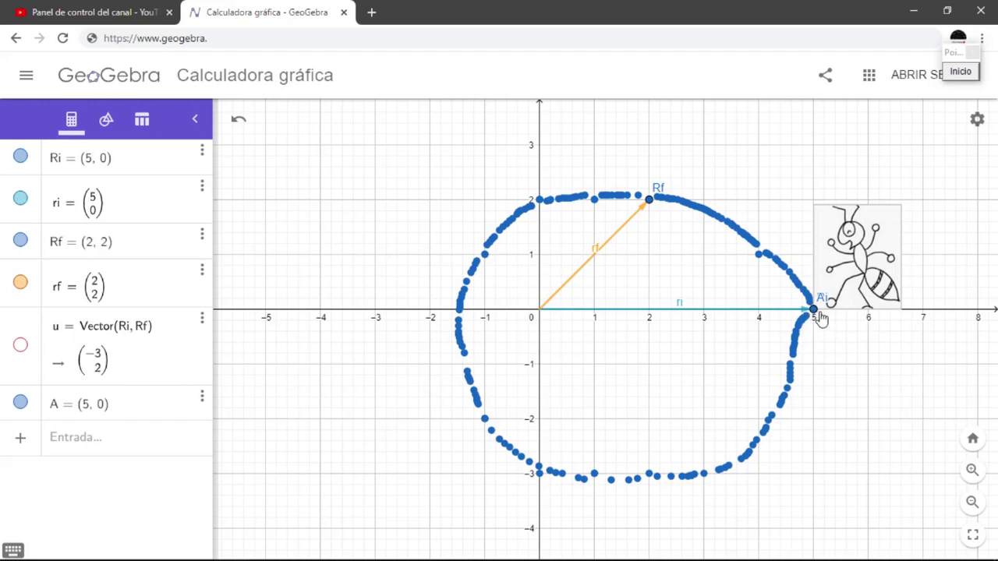
pyautogui.moveTo(829, 300); pyautogui.dragTo(669, 189)
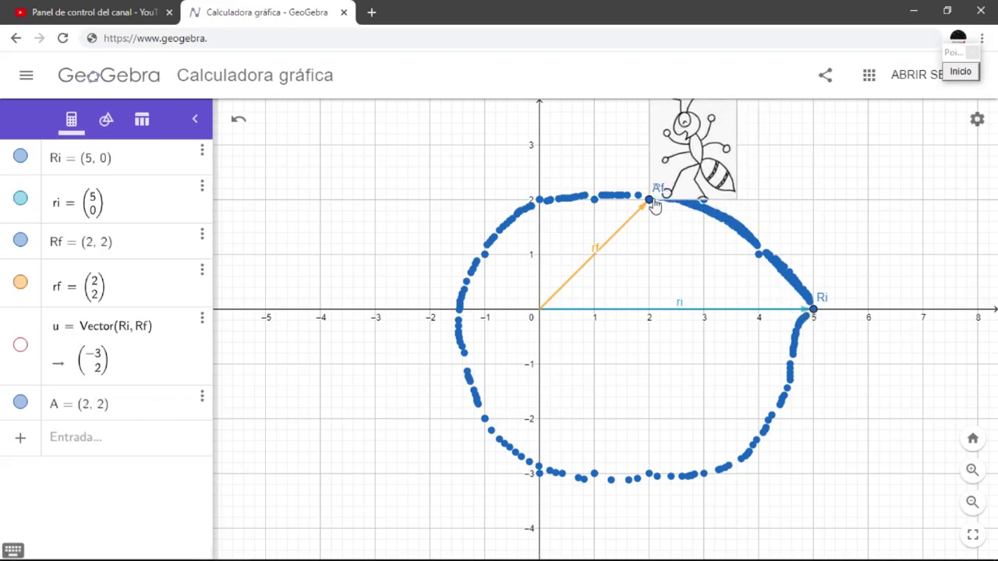
pyautogui.click(19, 346)
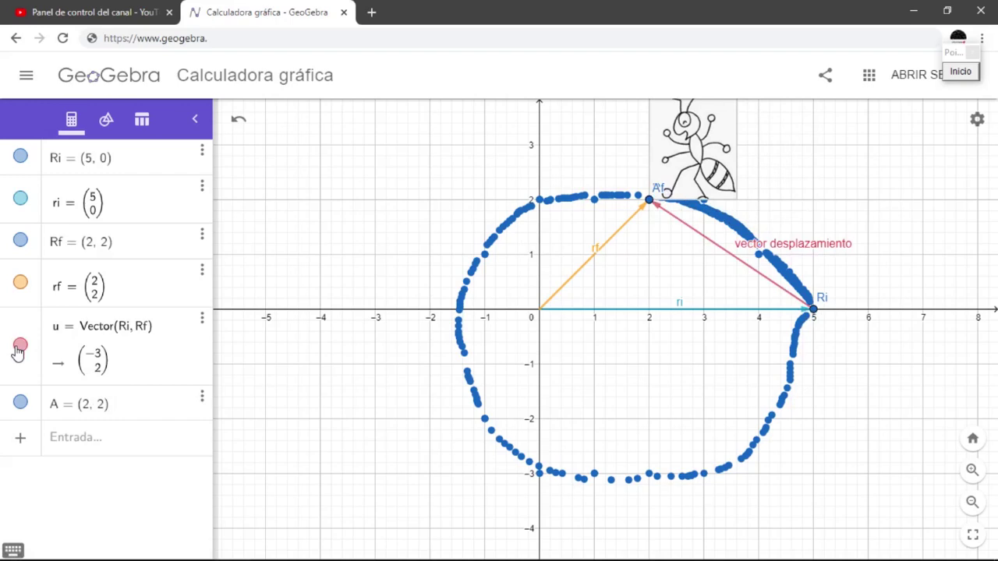
pyautogui.click(19, 348)
pyautogui.click(19, 347)
pyautogui.click(338, 550)
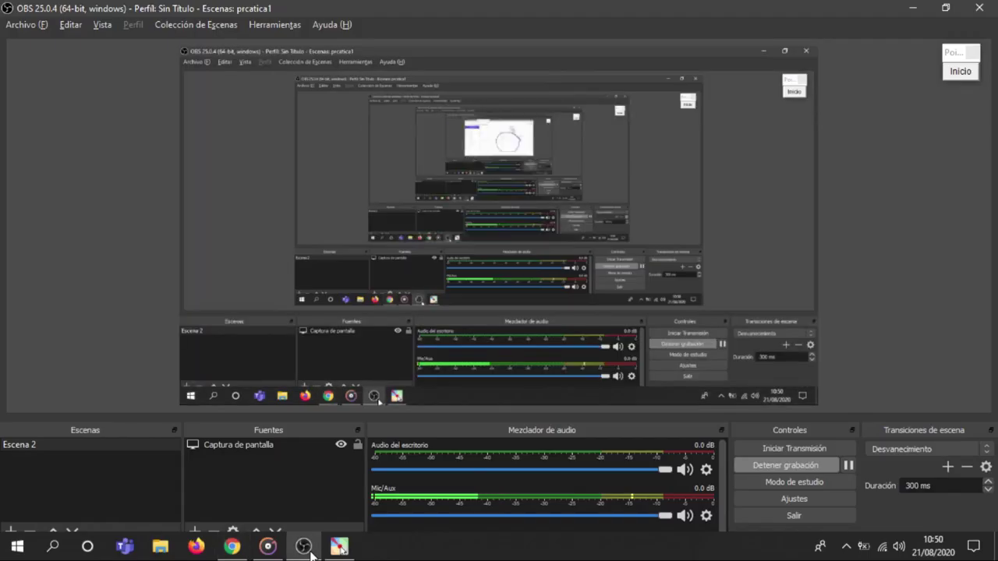